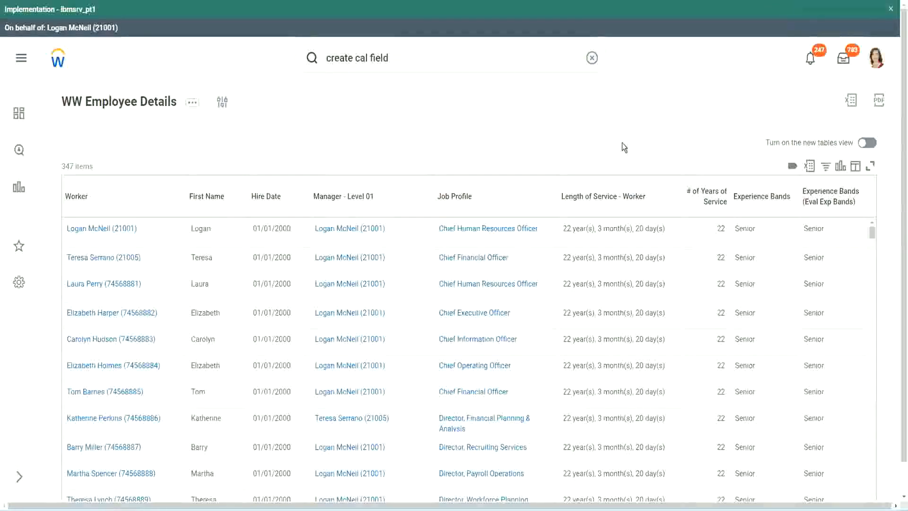
Copy the name of the calculated field CF-WW-Eval Exp-Derive Experience Bands from Years of Service
left_click(787, 224)
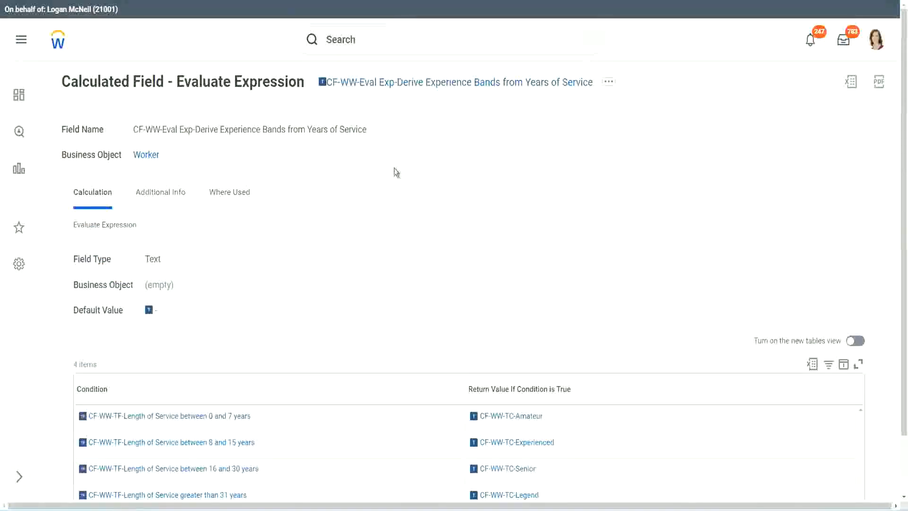
right_click(395, 85)
left_click(425, 140)
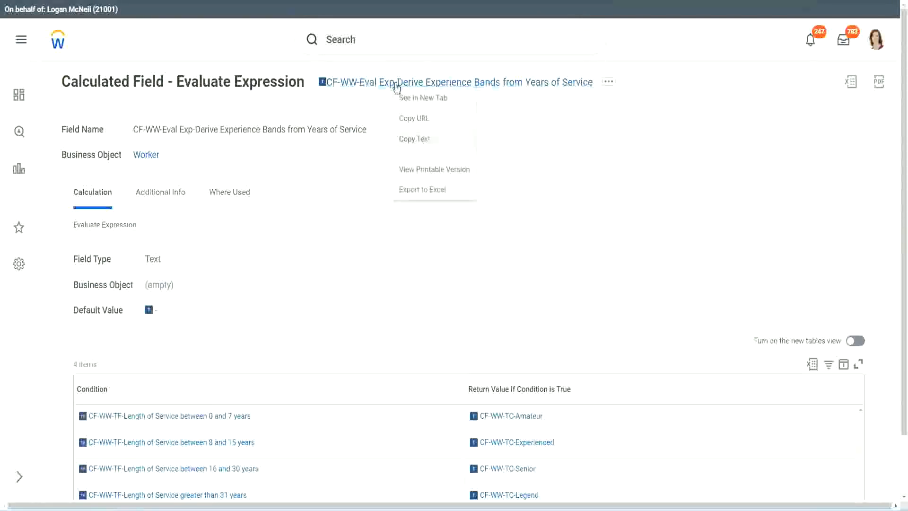
Search for "create calc field" and open the Create Calculated Field task
left_click(380, 42)
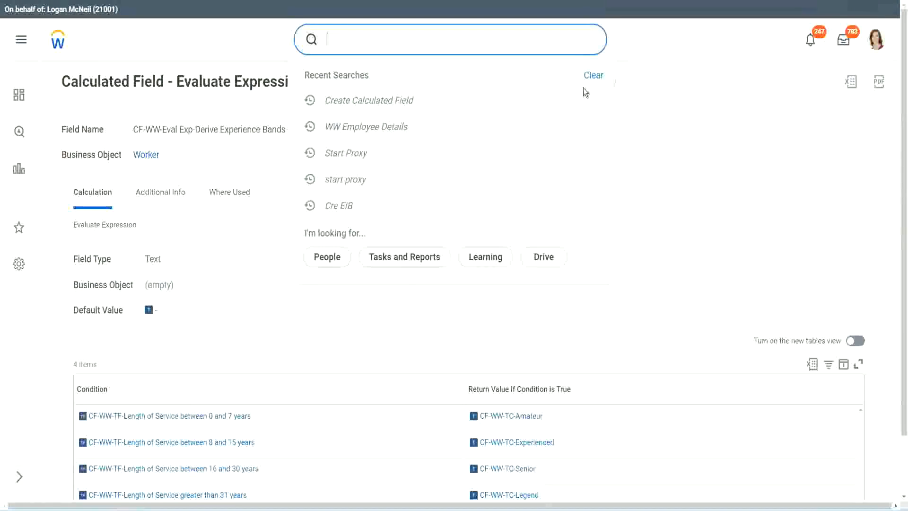
left_click(583, 88)
left_click(359, 35)
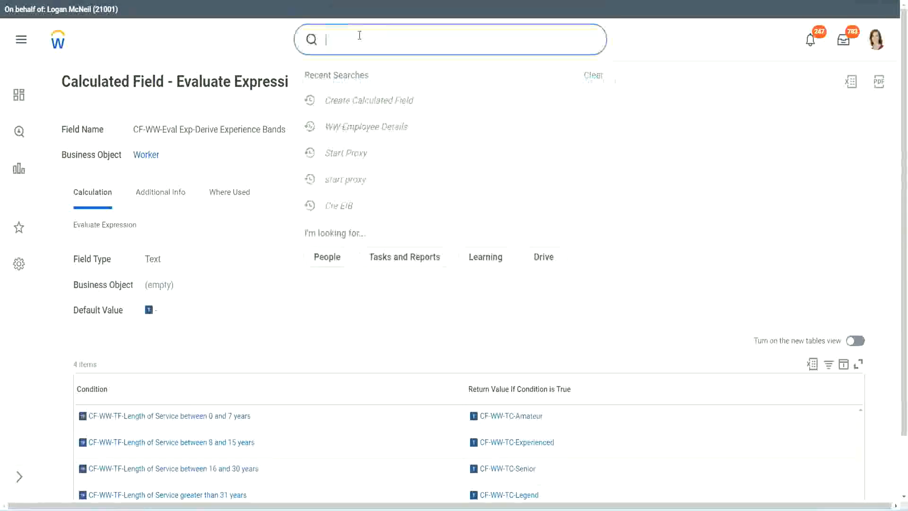
type("create calc")
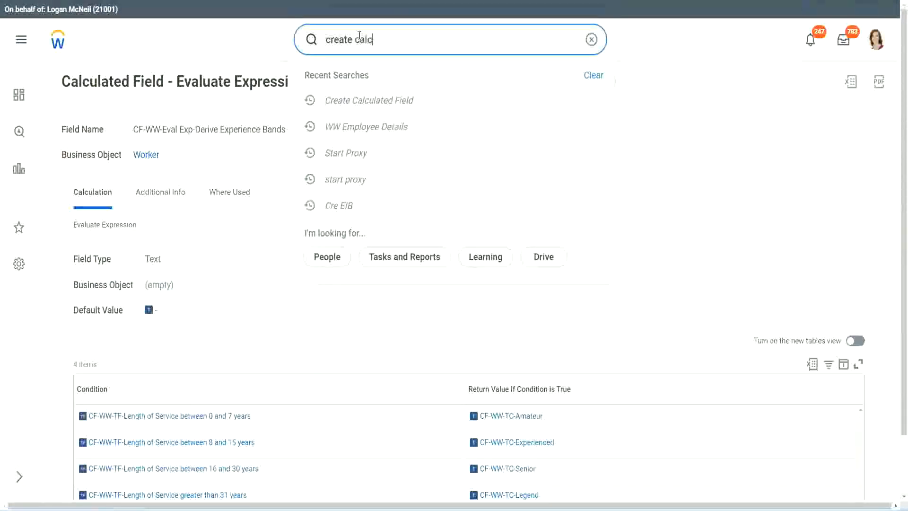
type(" field")
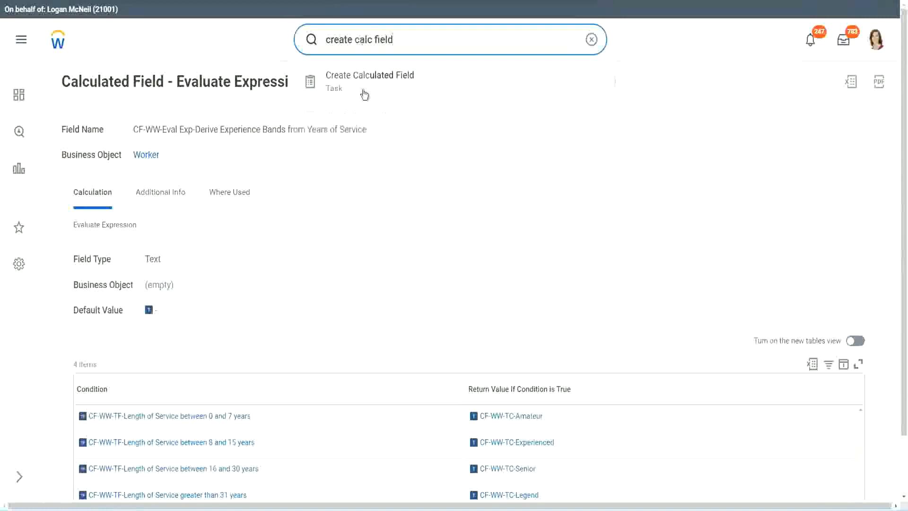
left_click(376, 89)
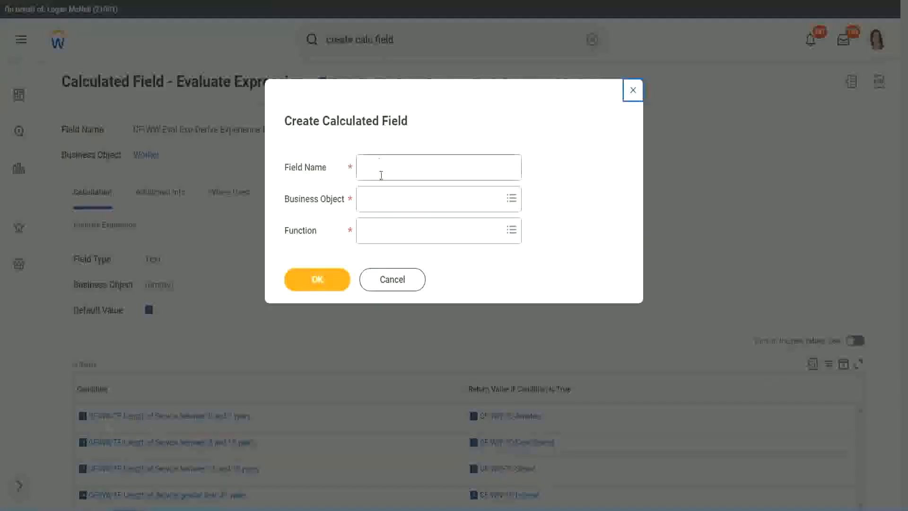
Name the new calculated field "CF-WW-LRB-Identify Experience Bands from years of Service"
left_click(382, 168)
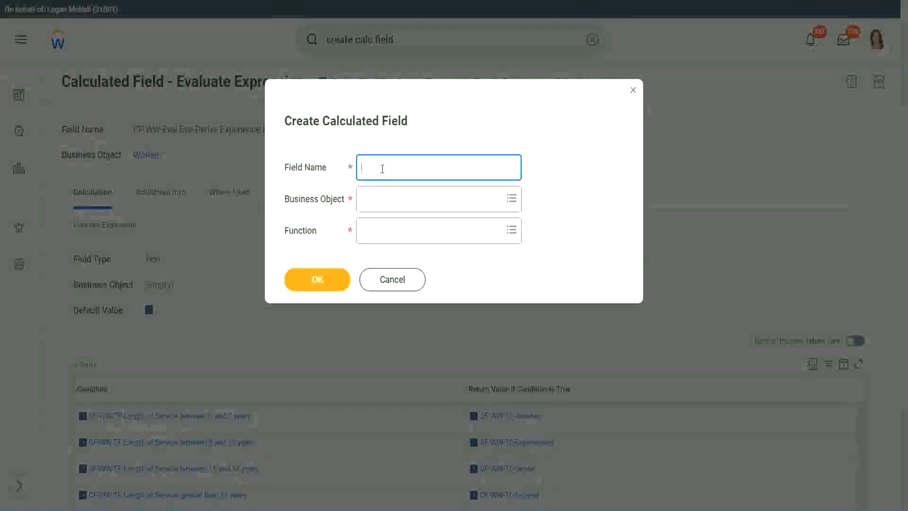
type("CF")
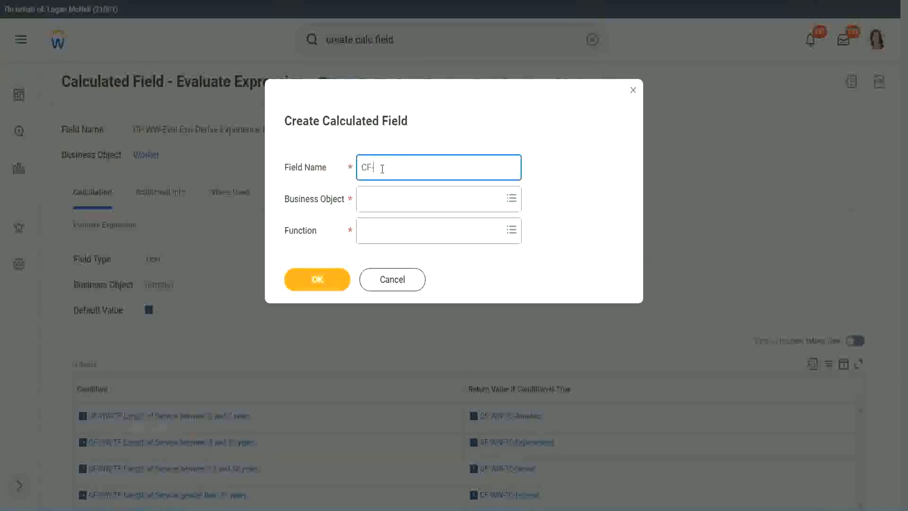
type("-")
type("WW-I")
type("RB")
type("-")
type("Ident")
type("ify Exe")
key("BackSpace")
type("perience Bands fro")
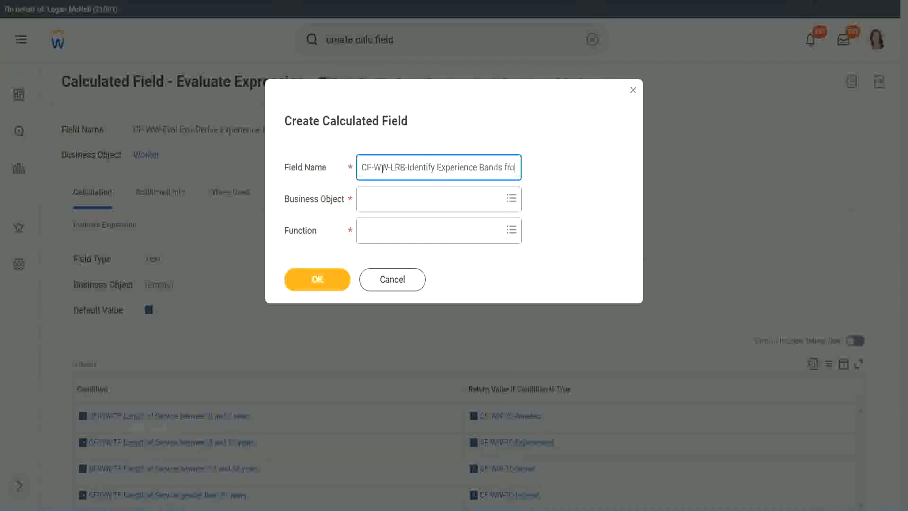
type("m years of")
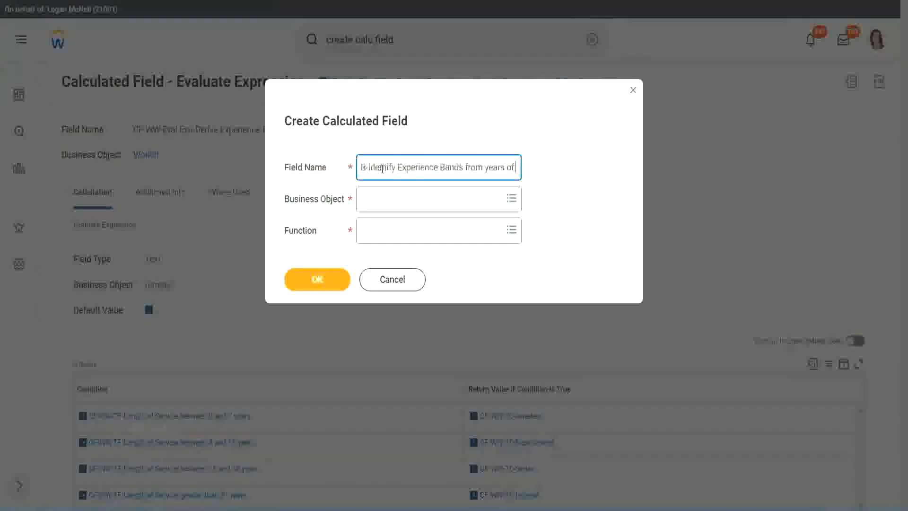
type(" Service")
key("Tab")
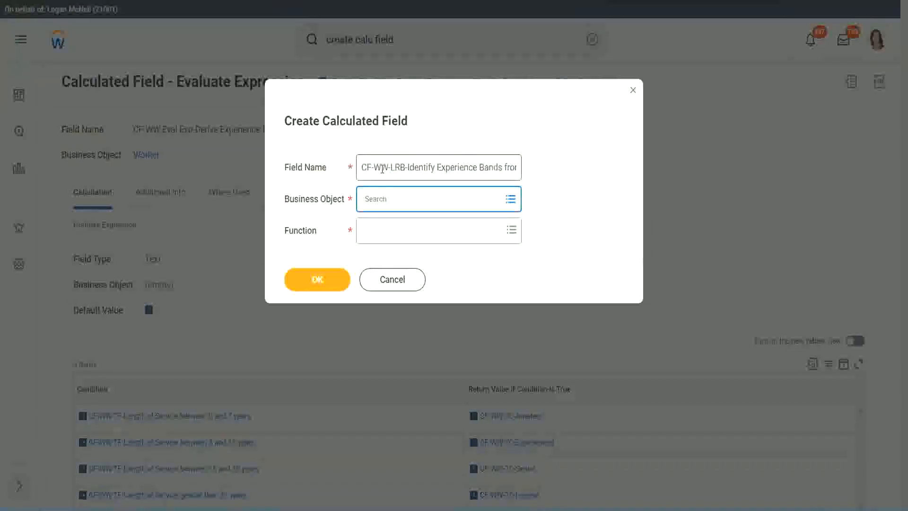
Set the business object to Worker and the function to Lookup Range Band, and continue to the field's definition
type("worker")
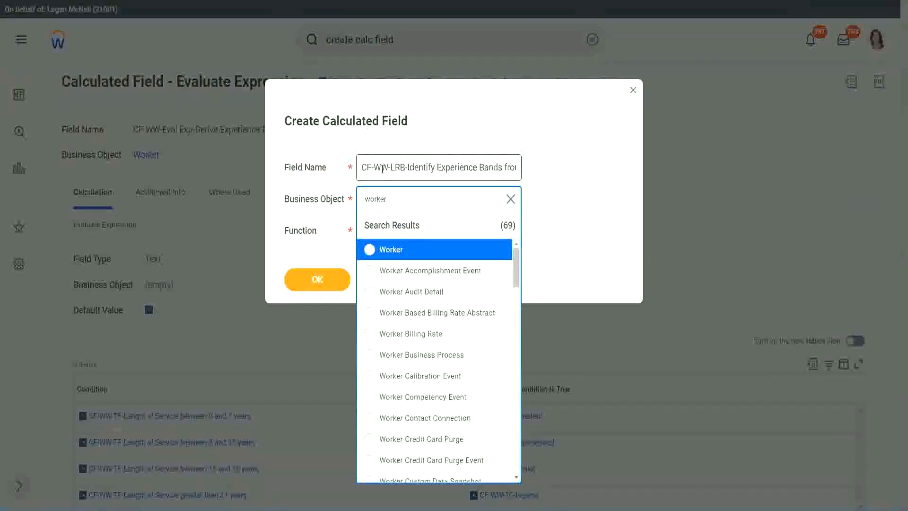
key("Return")
key("Tab")
type("lrb")
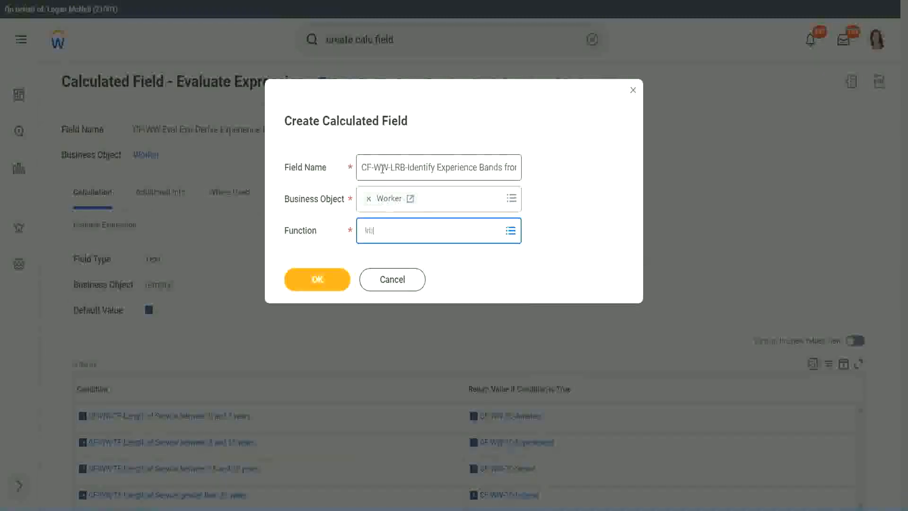
key("Return")
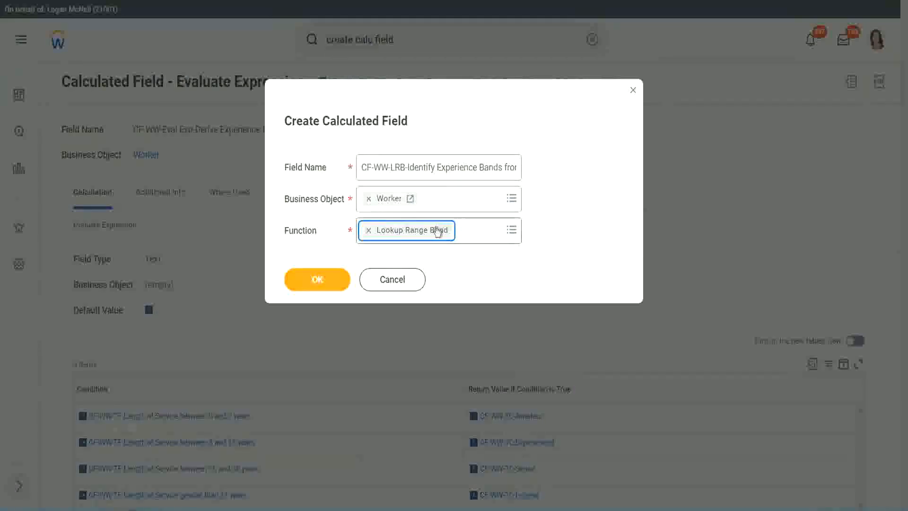
left_click(325, 282)
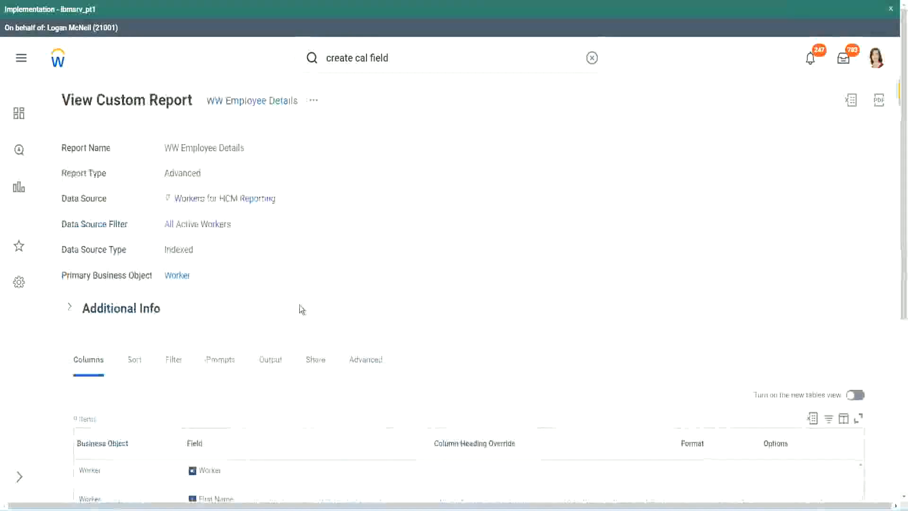
Set the Source Field to CF-WW-Convert Text To Number-Number of Years from Length of Service, taking its name from the WW Employee Details report columns
scroll(296, 369, "down", 5)
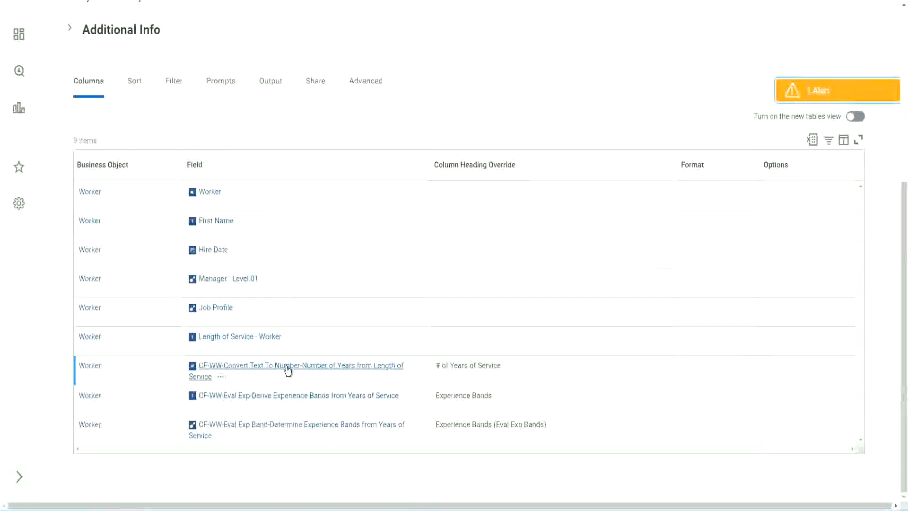
right_click(286, 370)
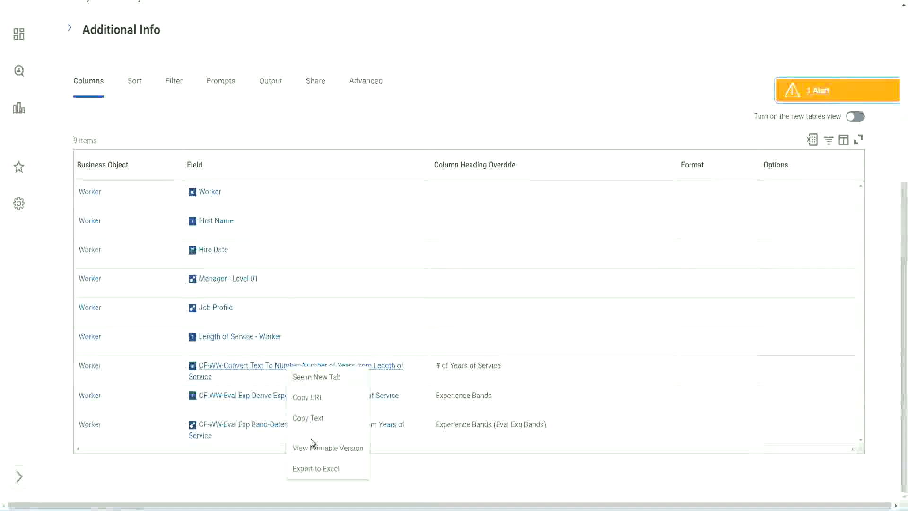
key("Escape")
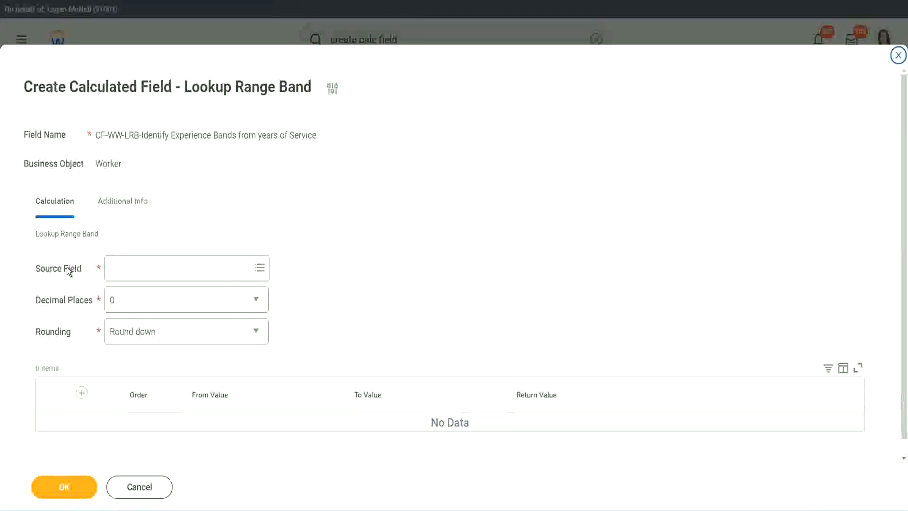
left_click(141, 267)
key("Return")
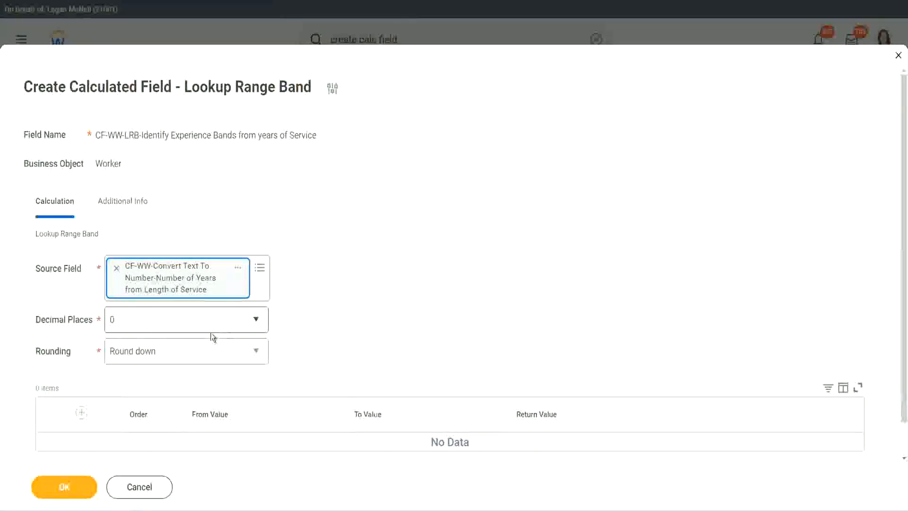
Keep Decimal Places at 0 and set Rounding to Round
left_click(177, 325)
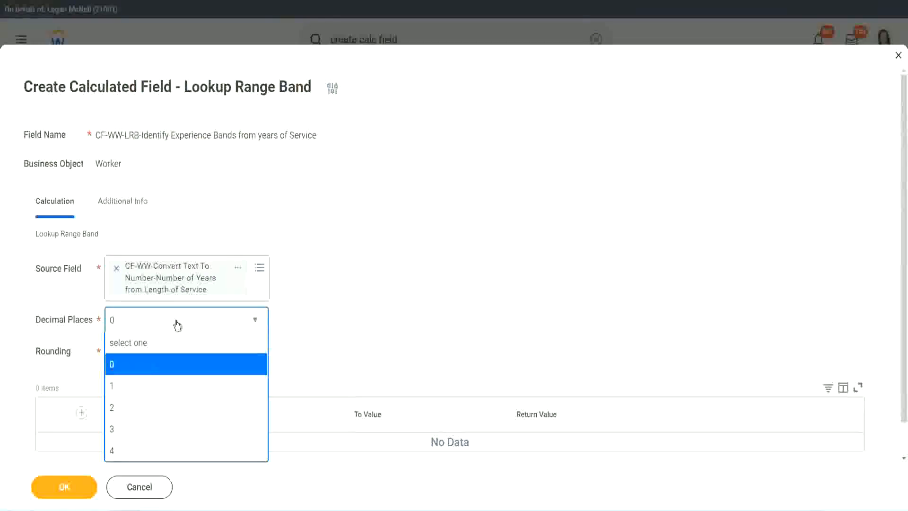
left_click(353, 312)
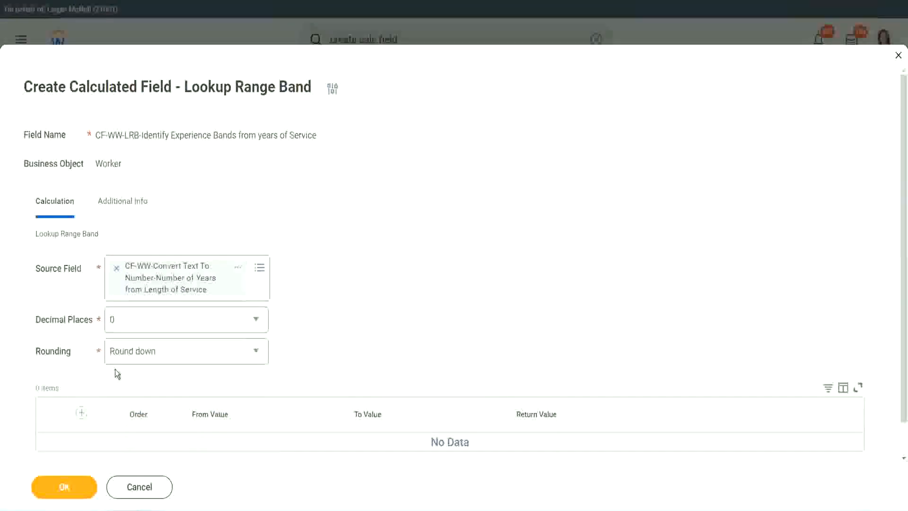
left_click(146, 353)
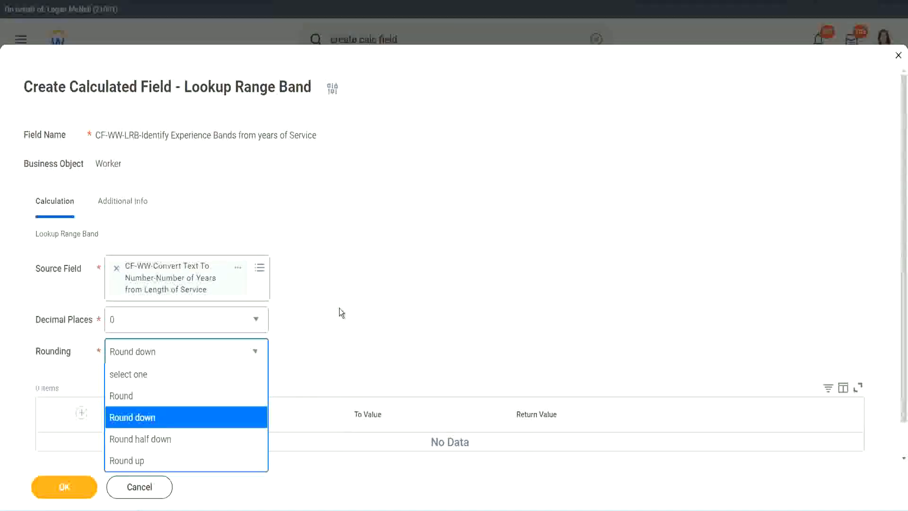
left_click(319, 347)
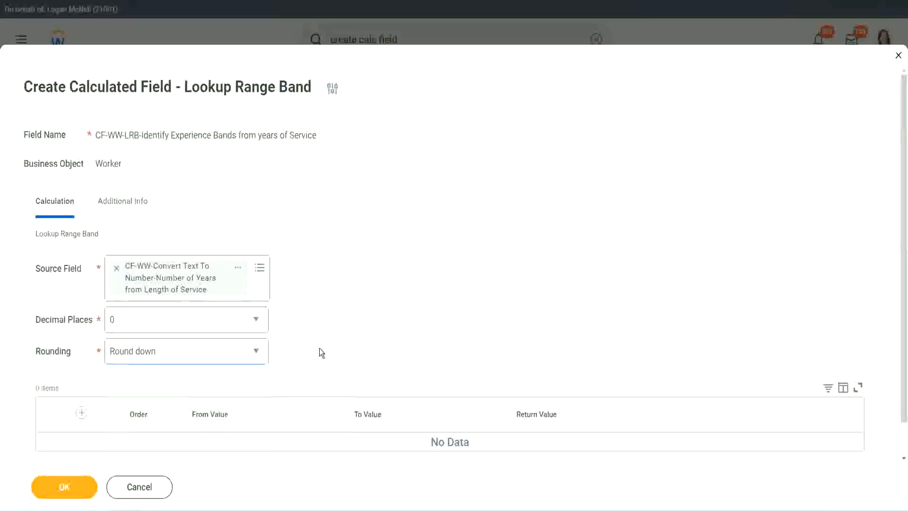
left_click(156, 355)
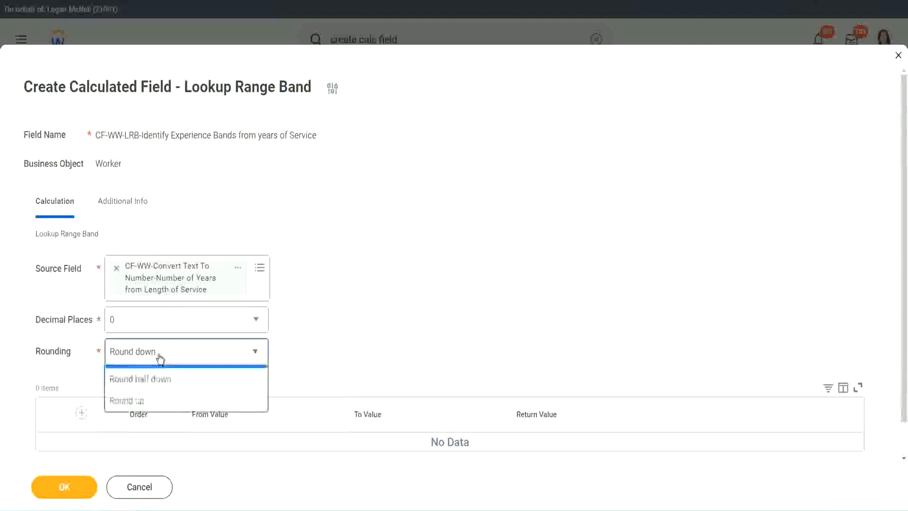
left_click(152, 396)
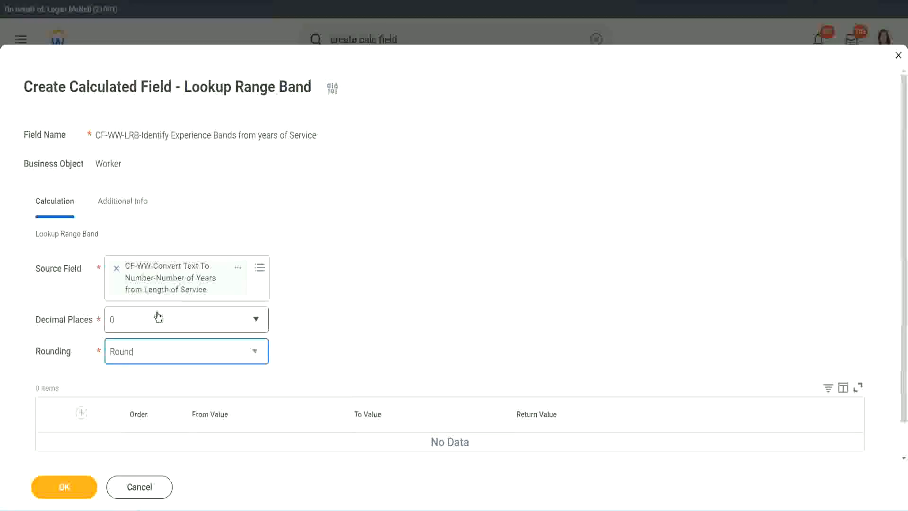
Add a range row with From Value 0, To Value 7 and Return Value "Amateur"
left_click(83, 413)
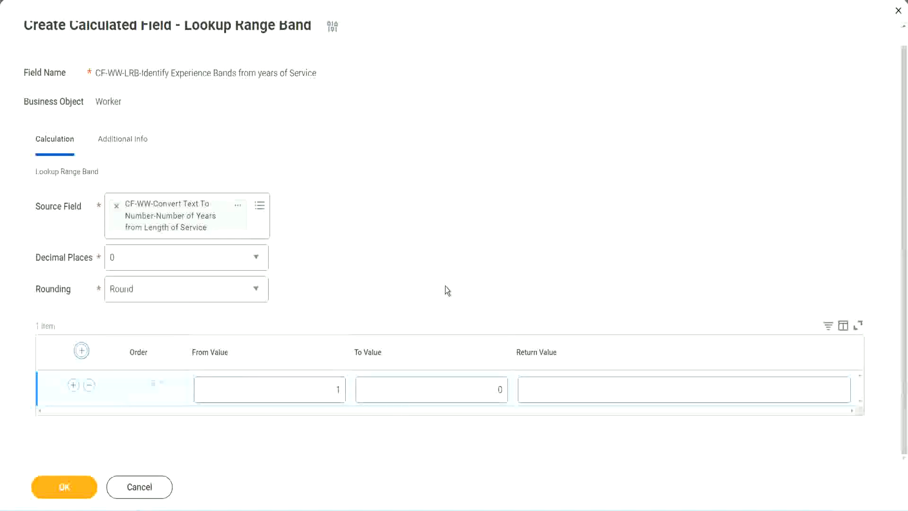
double_click(332, 393)
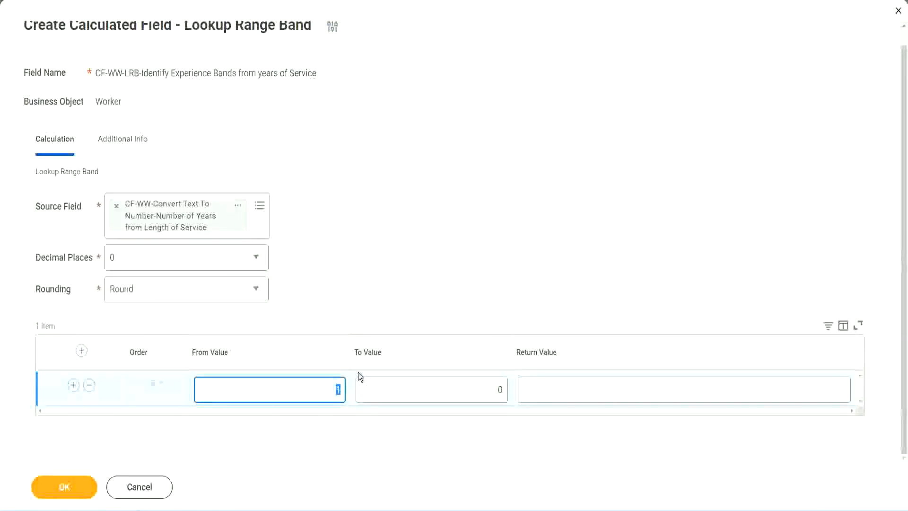
type("0")
key("Tab")
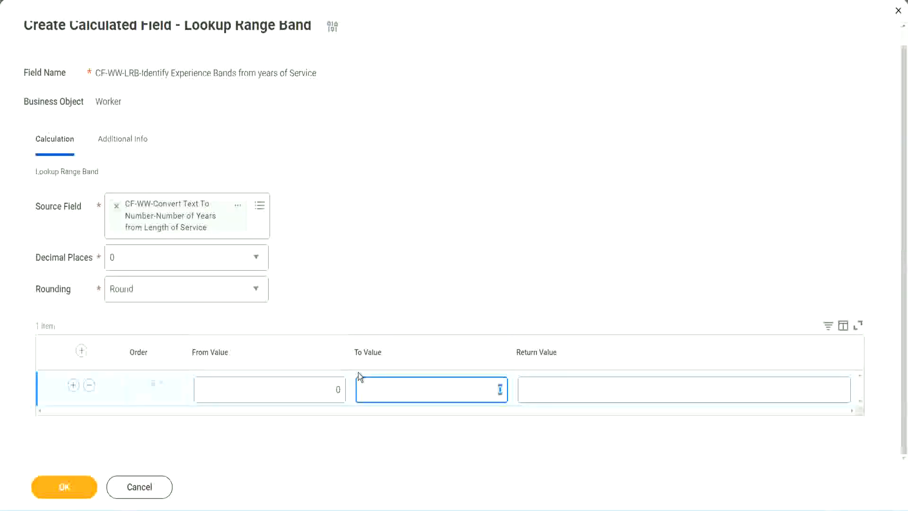
type("7")
key("Tab")
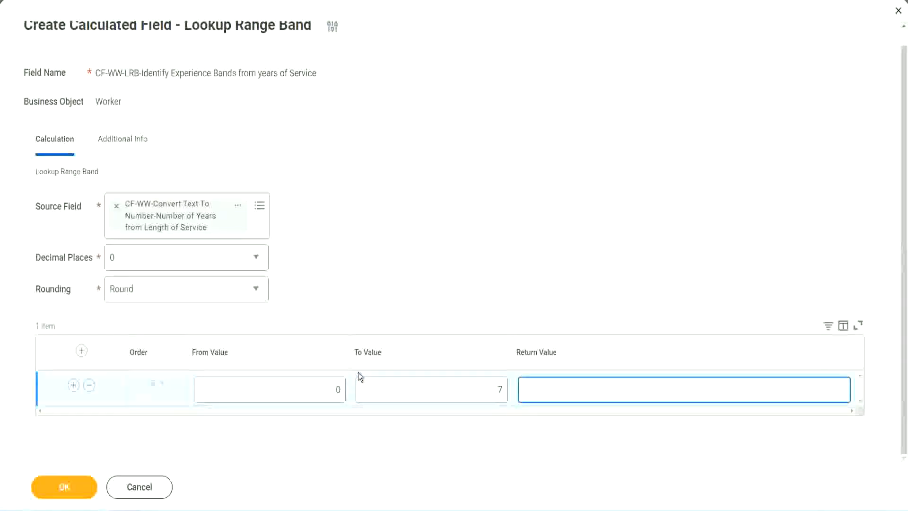
type("Amateur")
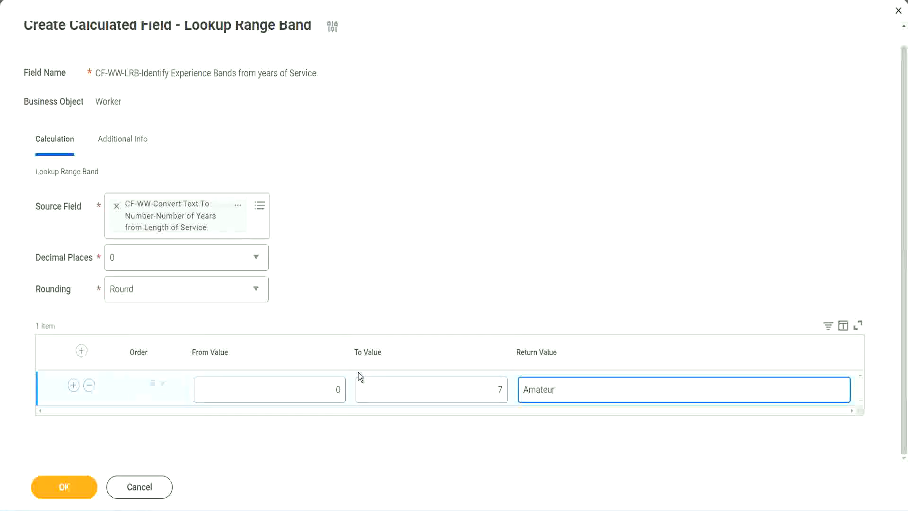
left_click(314, 398)
left_click(486, 382)
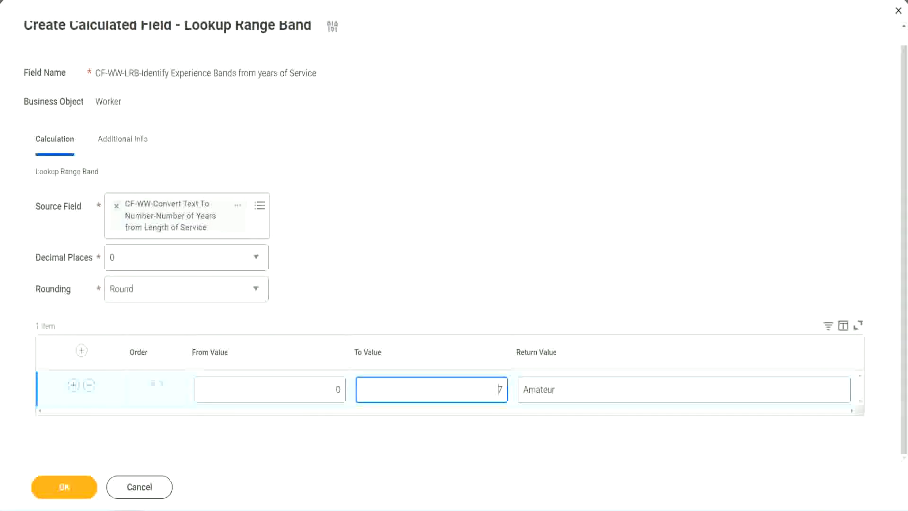
left_click_drag(380, 330, 227, 235)
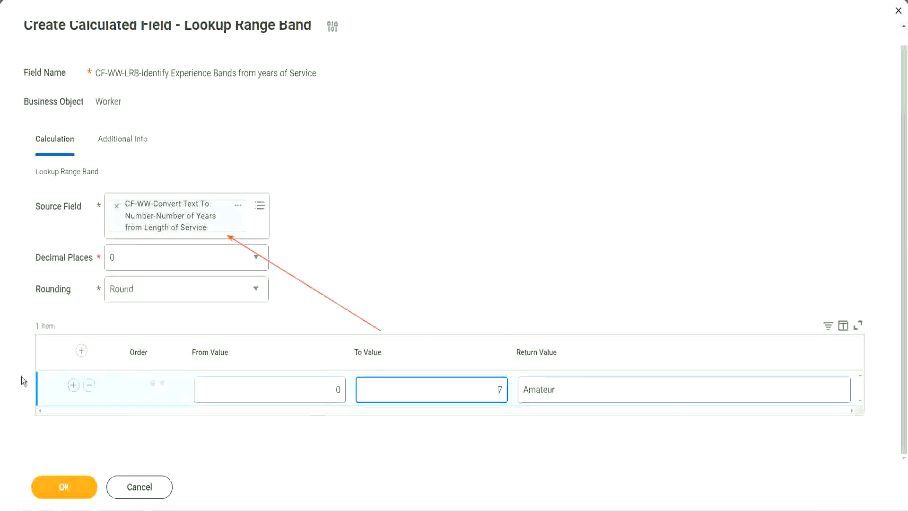
Add a second range row with From Value 8, To Value 15 and Return Value "Experienced"
left_click(73, 385)
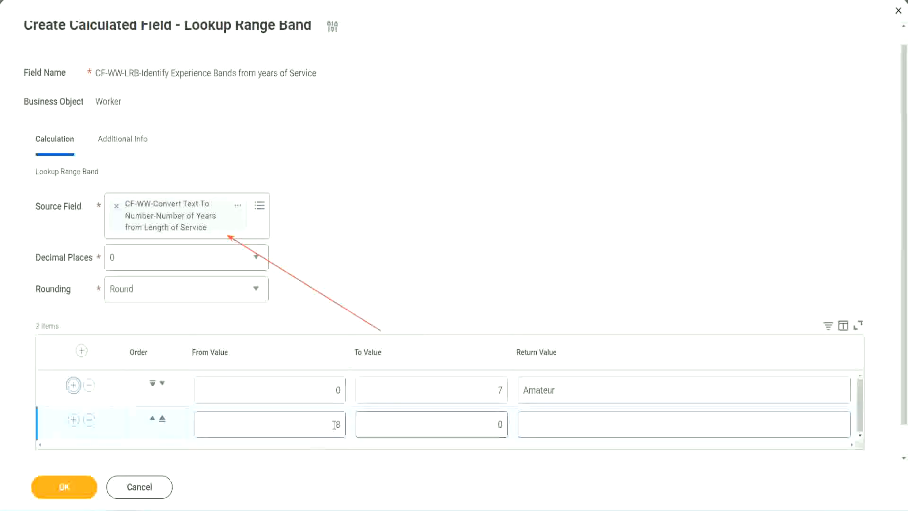
left_click(344, 425)
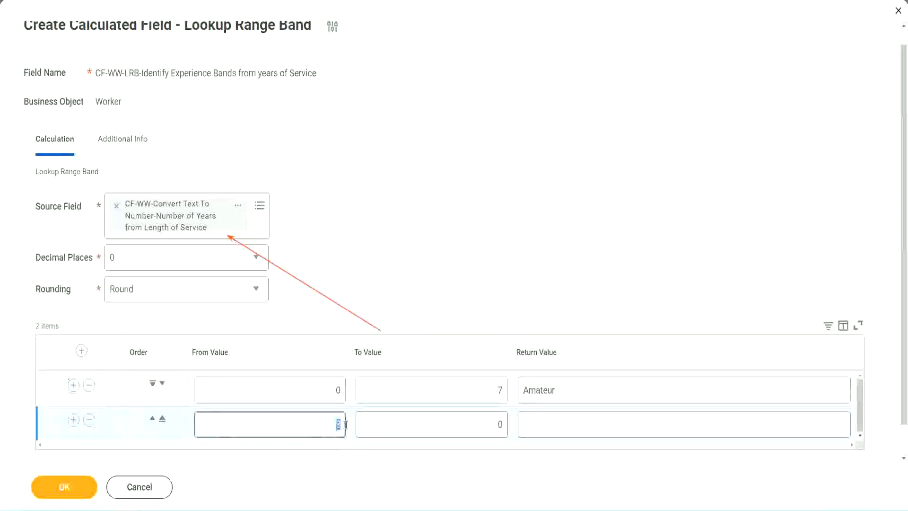
left_click(337, 390)
left_click(494, 393)
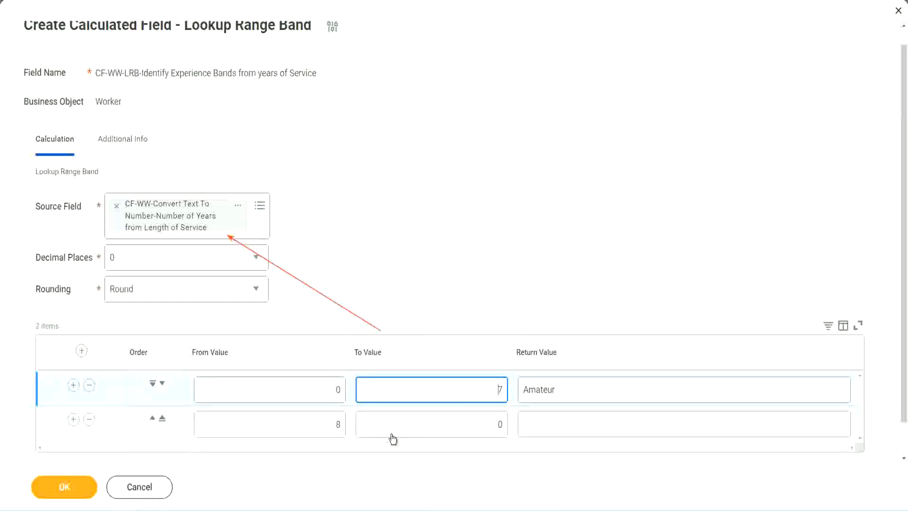
left_click(324, 424)
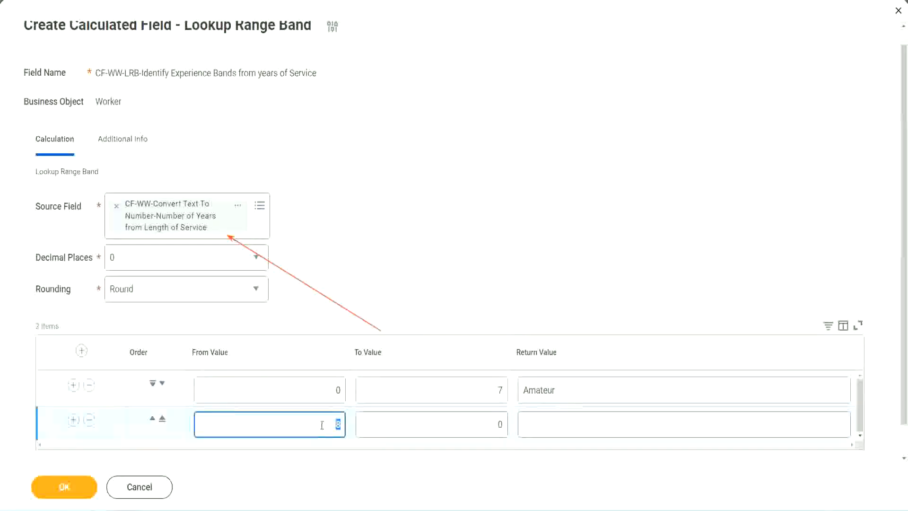
left_click(492, 424)
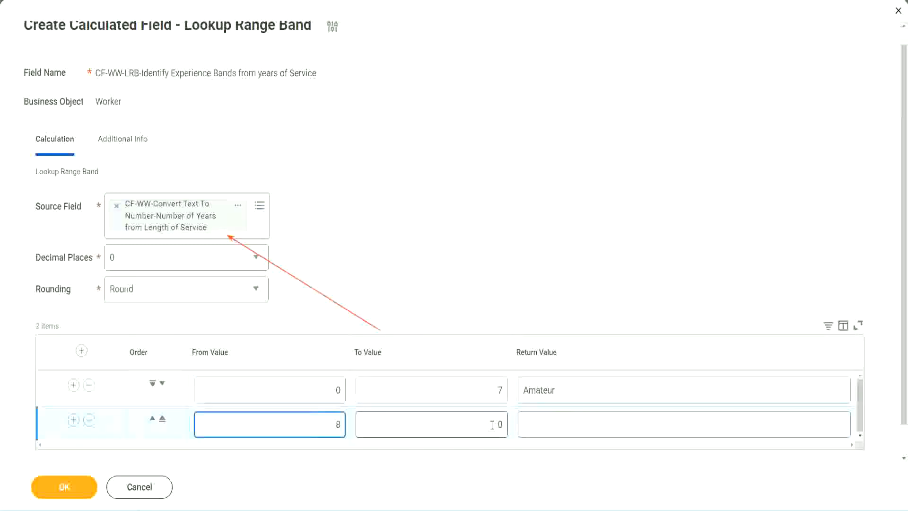
left_click(492, 424)
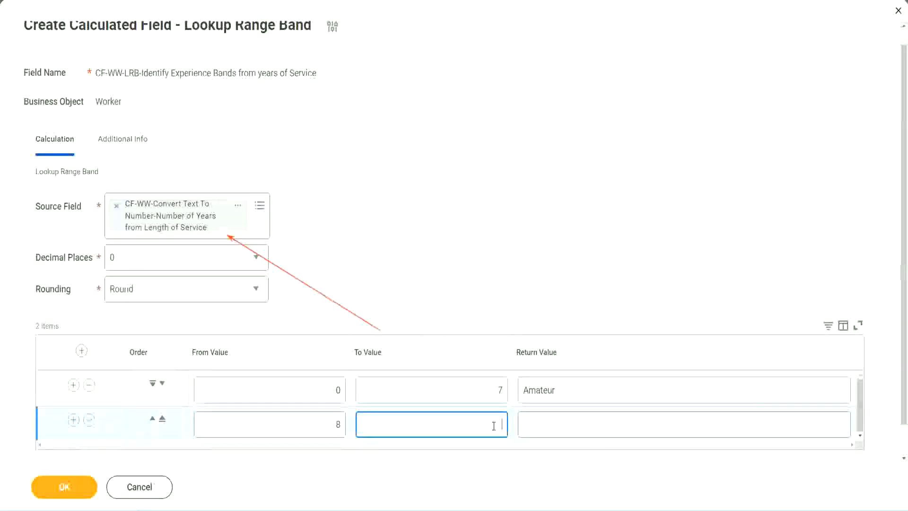
type("15")
left_click(560, 422)
type("Ex")
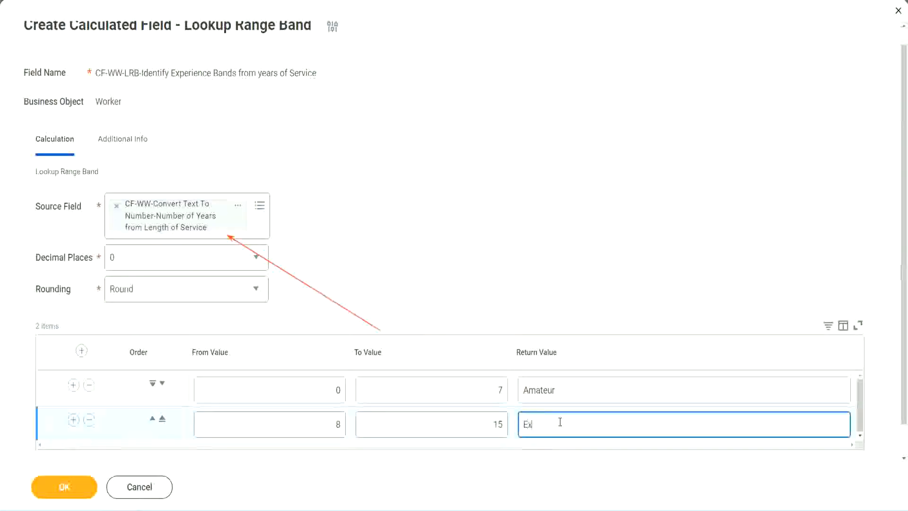
type("perienced")
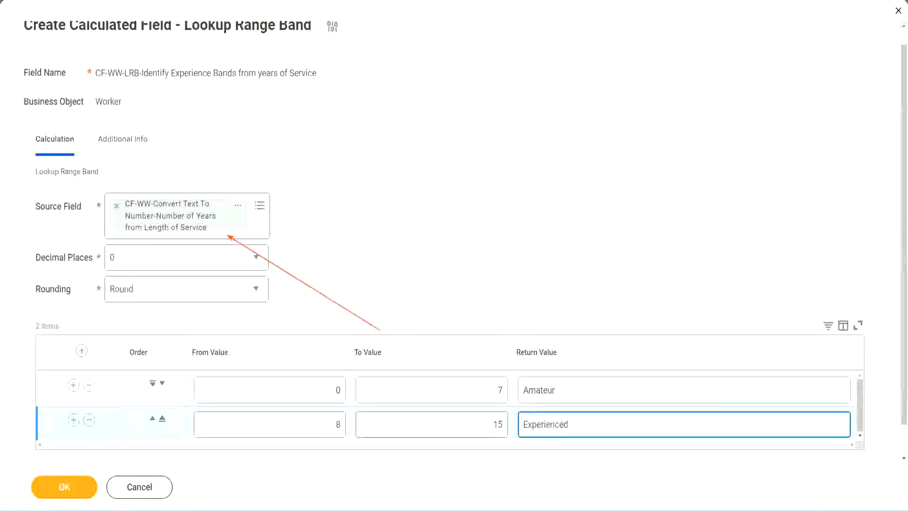
Add a third range row with From Value 16, To Value 30 and Return Value "Senior"
left_click(73, 419)
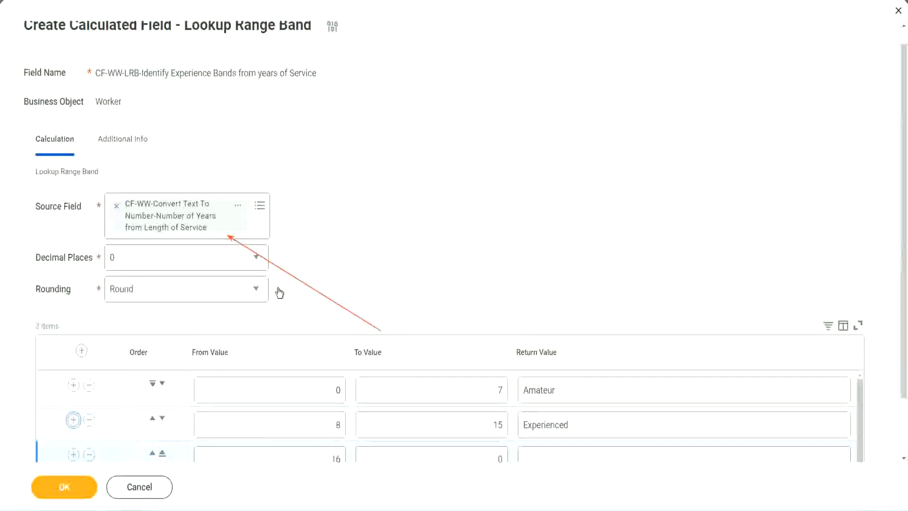
scroll(280, 292, "down", 2)
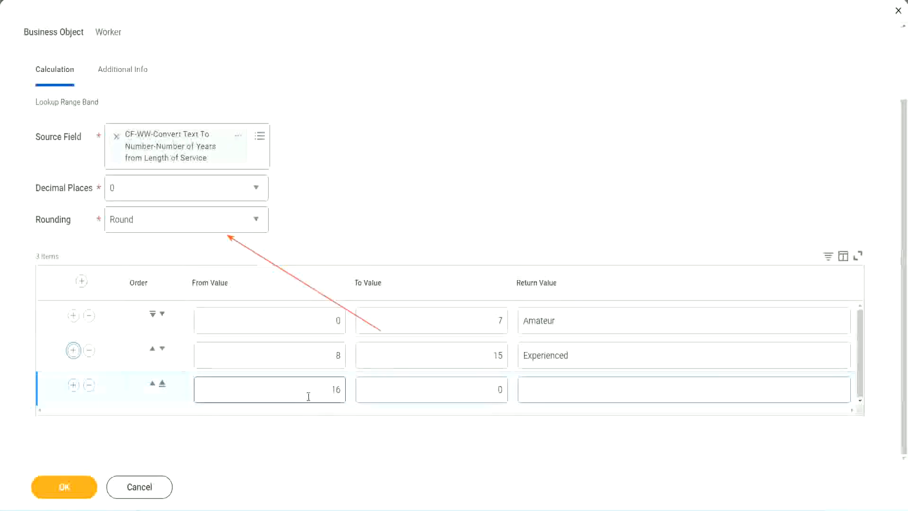
key("Tab")
left_click(482, 389)
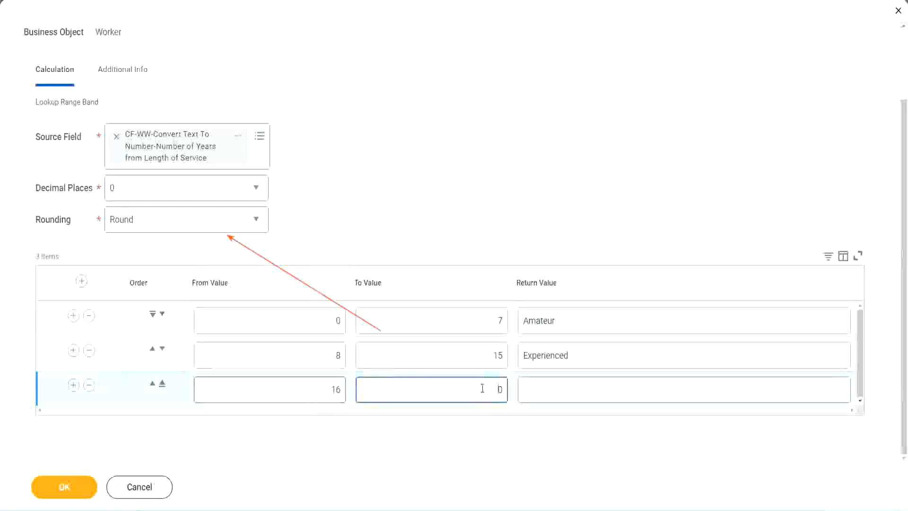
type("3")
key("Tab")
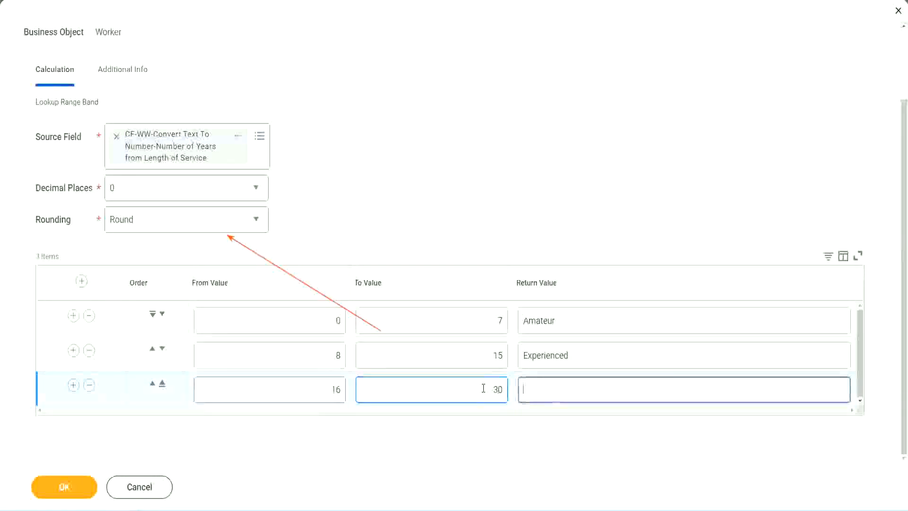
type("L")
key("BackSpace")
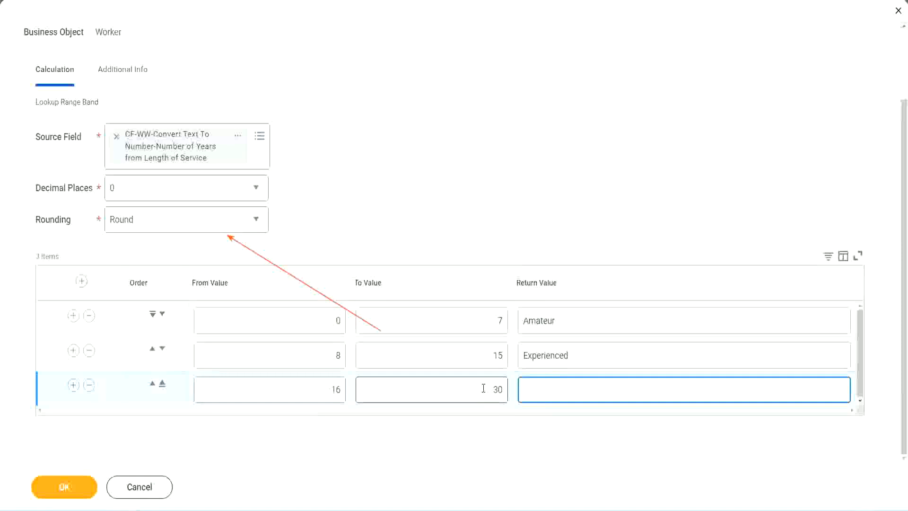
type("Senior")
Add a fourth range row with From Value 31, To Value 1000 and Return Value "Legend"
left_click(73, 385)
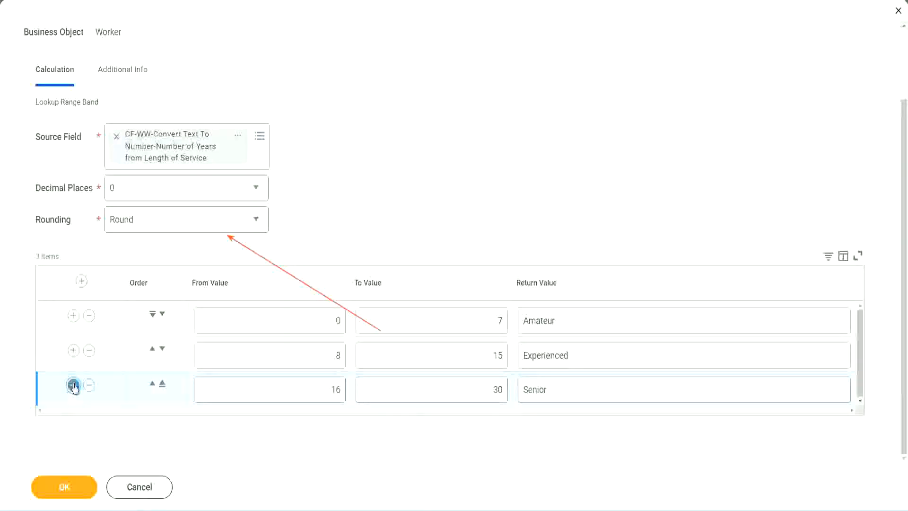
double_click(299, 385)
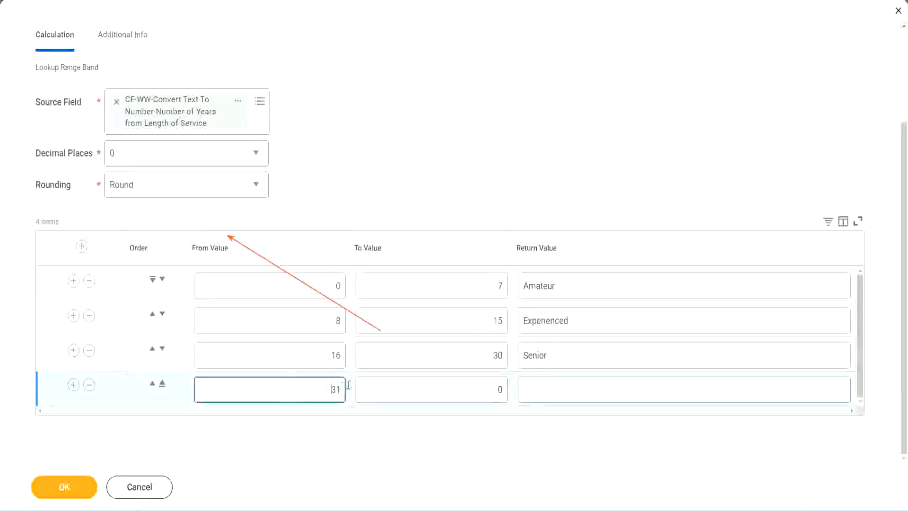
left_click(441, 384)
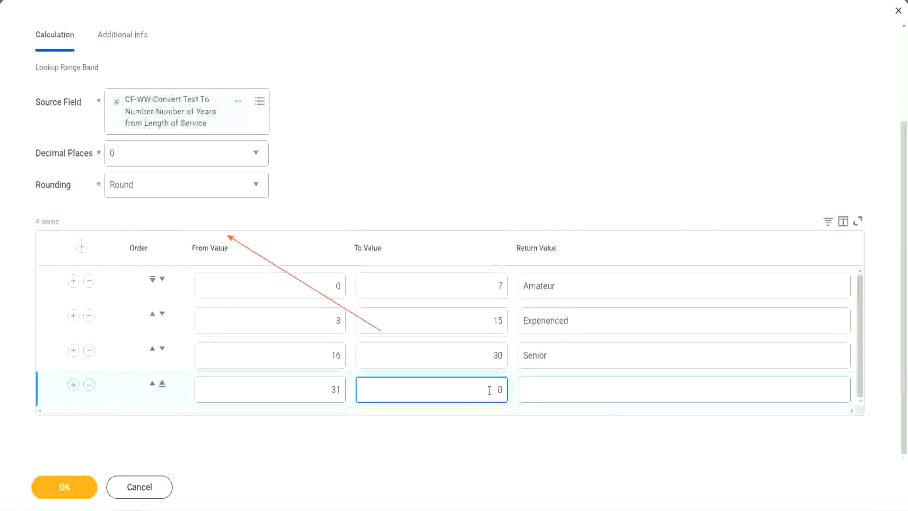
type("1000")
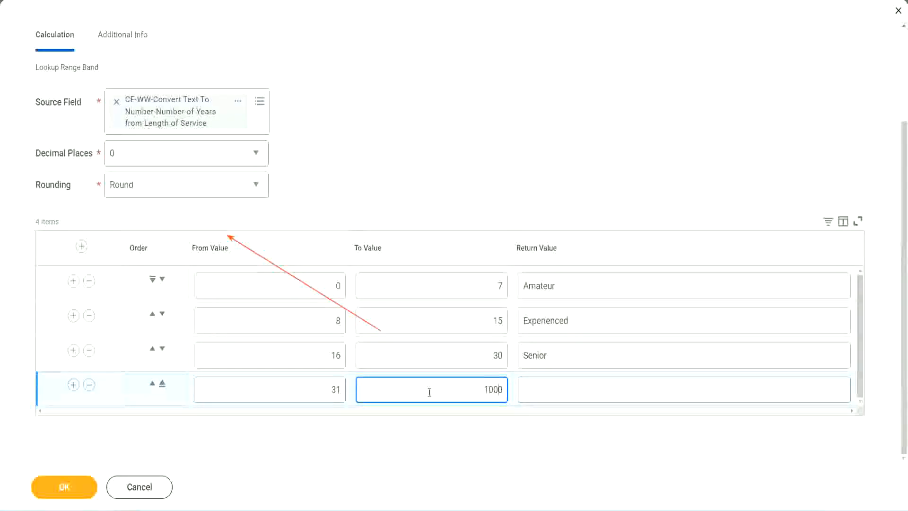
left_click_drag(472, 381, 515, 382)
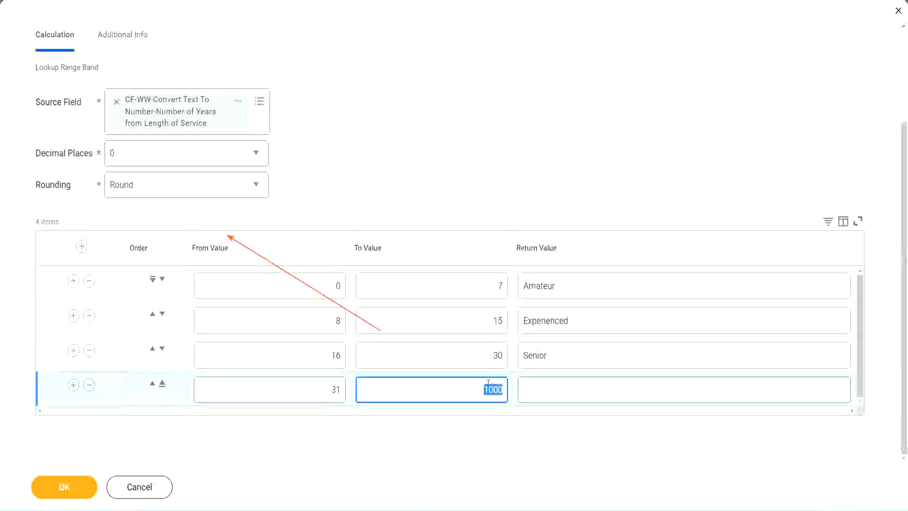
left_click_drag(479, 385, 509, 387)
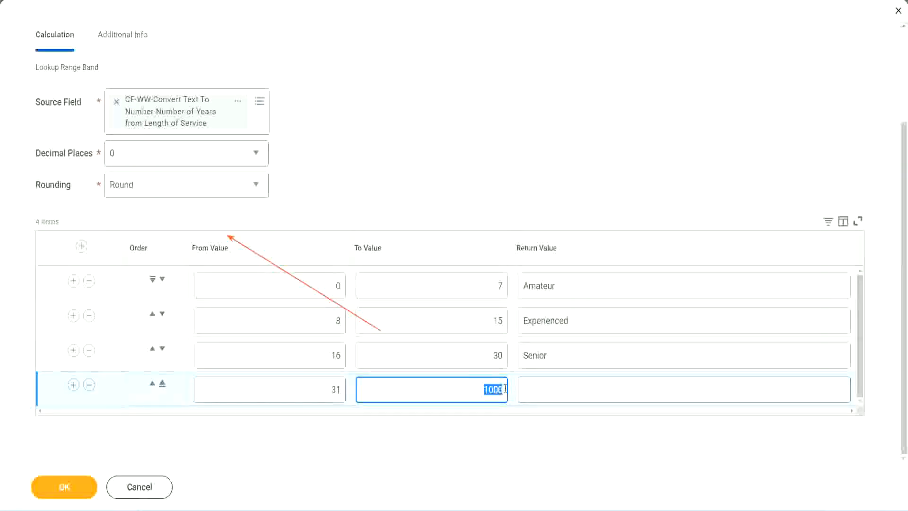
left_click(566, 390)
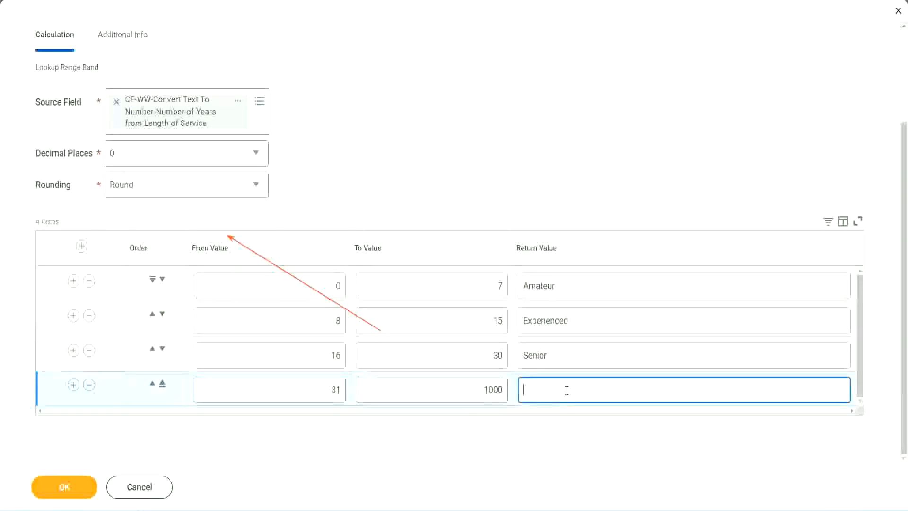
type("Legend")
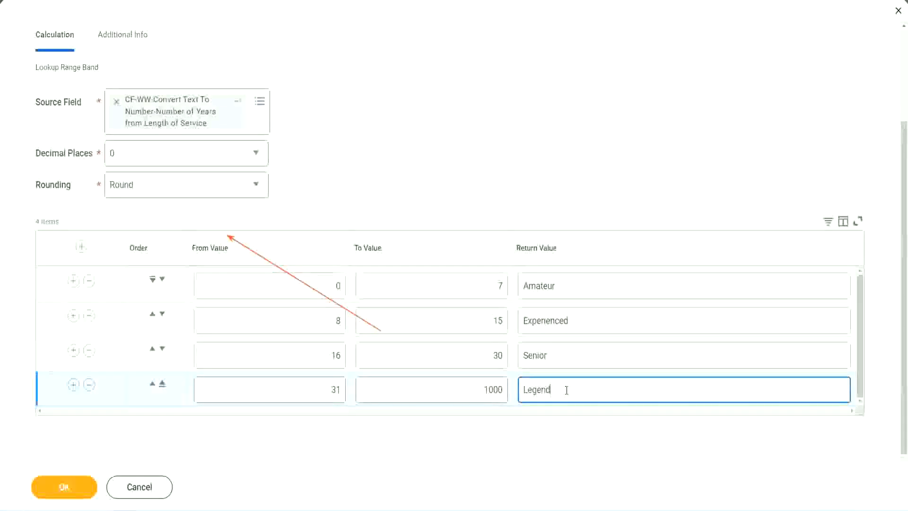
left_click(423, 155)
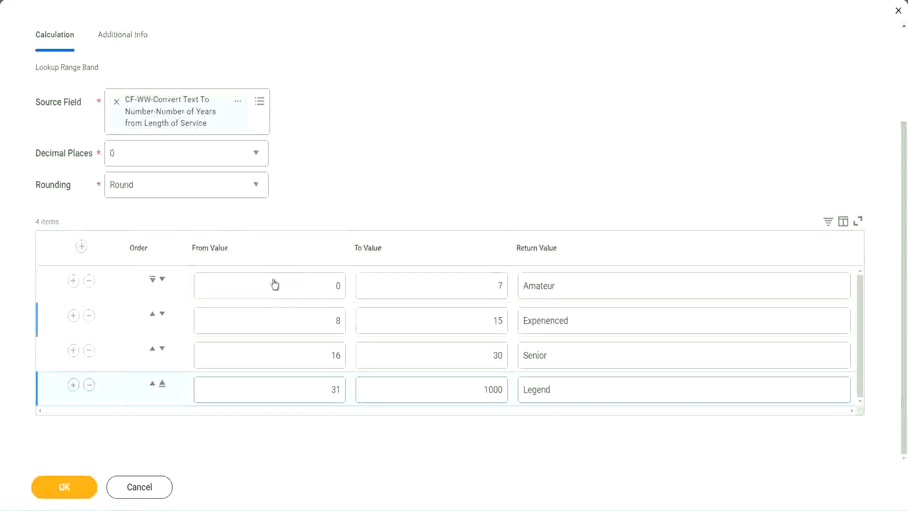
Review the From, To and Return Values of the range rows from Amateur through Legend
left_click(590, 285)
left_click(586, 320)
left_click(572, 359)
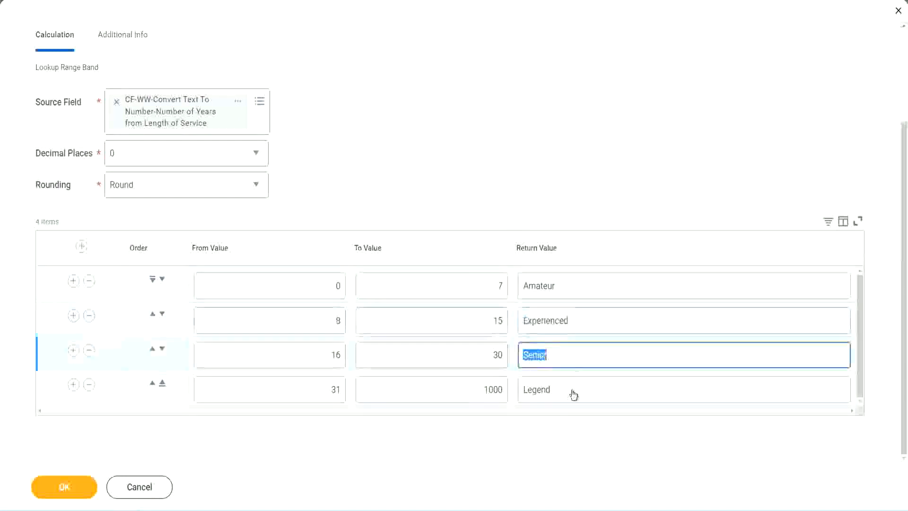
left_click(572, 389)
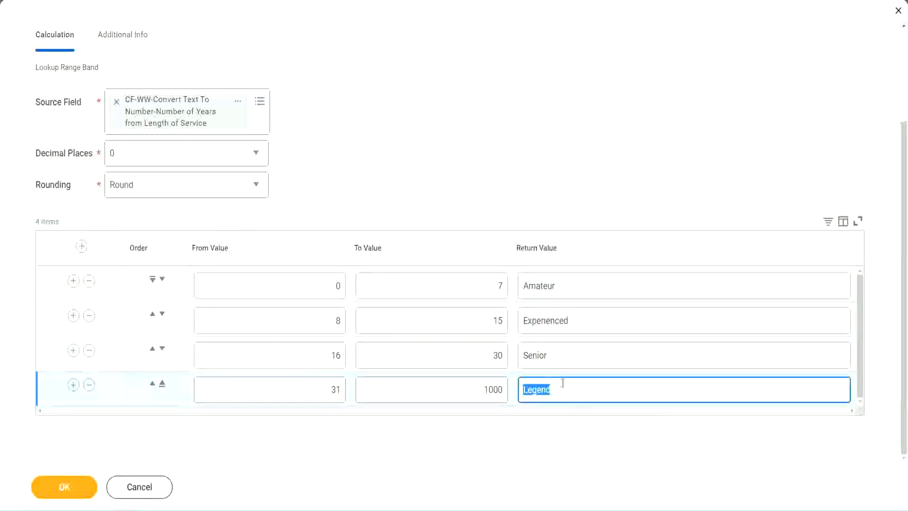
left_click(290, 289)
left_click(465, 280)
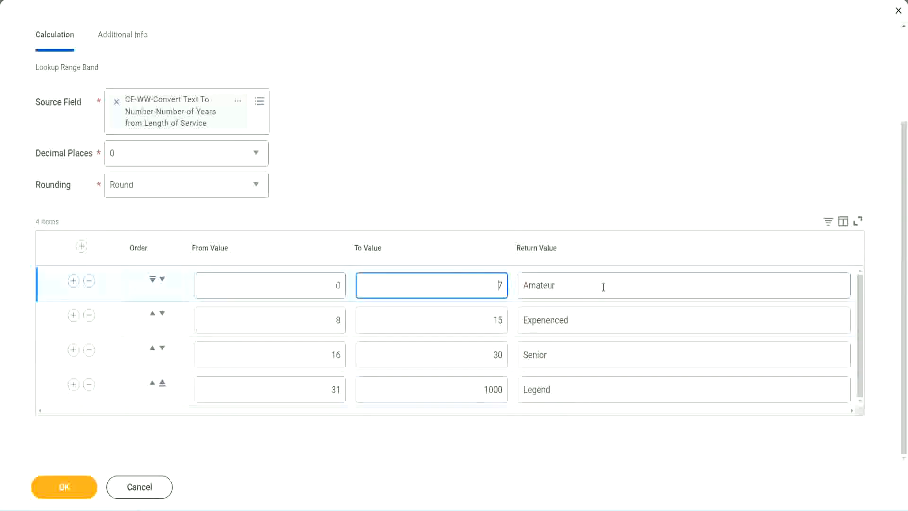
left_click(602, 286)
left_click(589, 319)
left_click(576, 359)
left_click(570, 390)
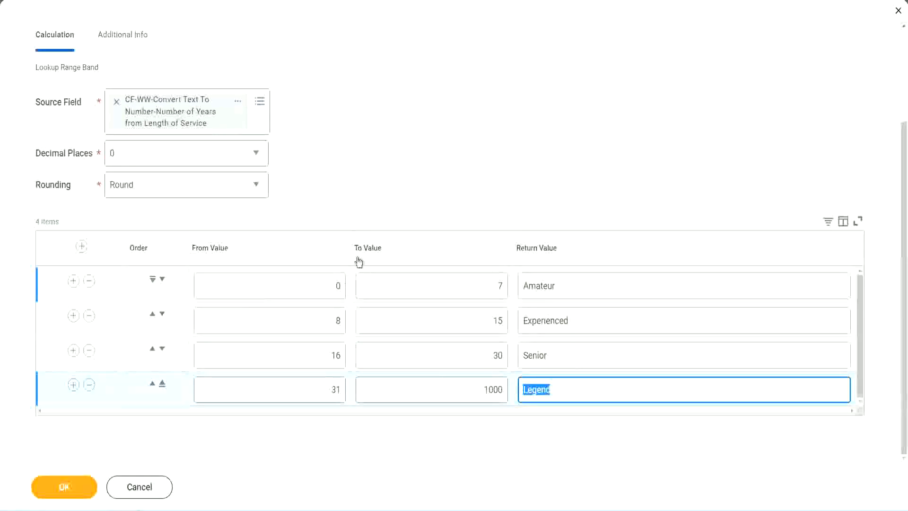
left_click(421, 200)
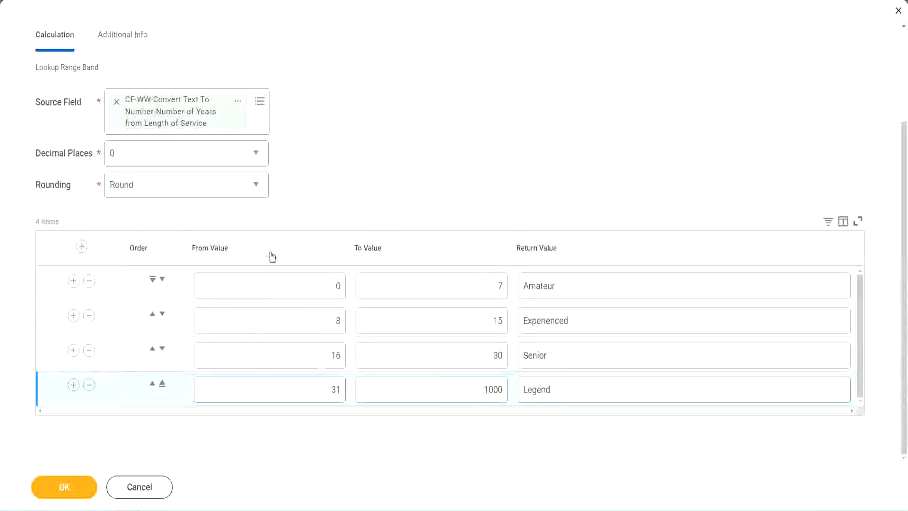
Save the Lookup Range Band calculated field and copy its name from the save confirmation
left_click(63, 485)
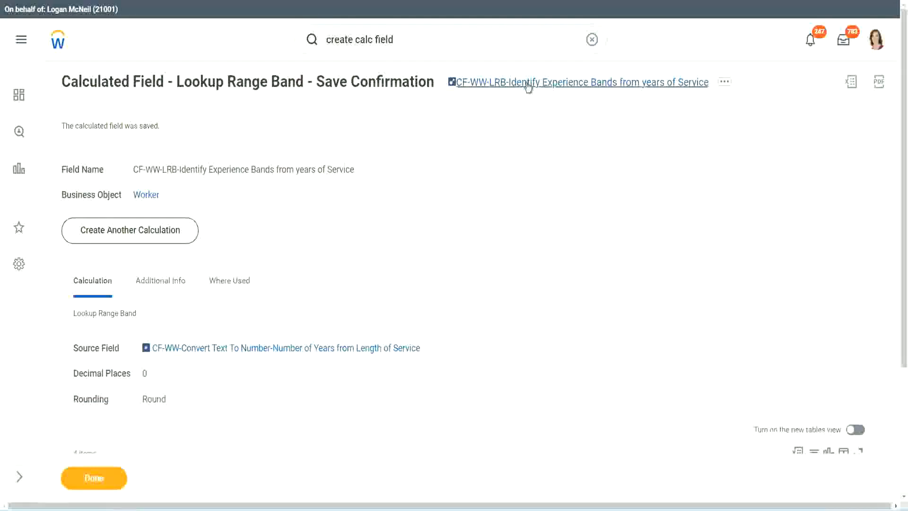
right_click(524, 89)
left_click(538, 136)
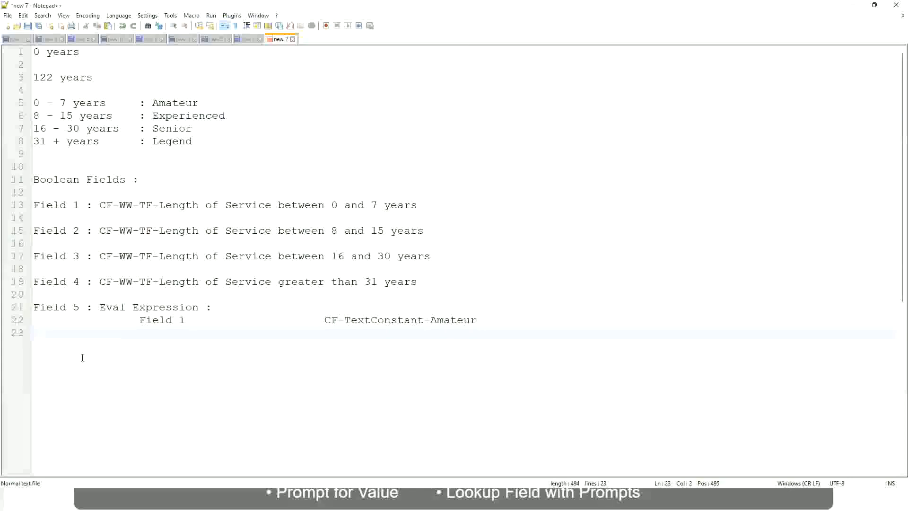
In the Notepad++ notes, leave blank lines below the Eval Expression entry and write "10,000 USD" on line 26
key("Return")
key("Return")
key("Return")
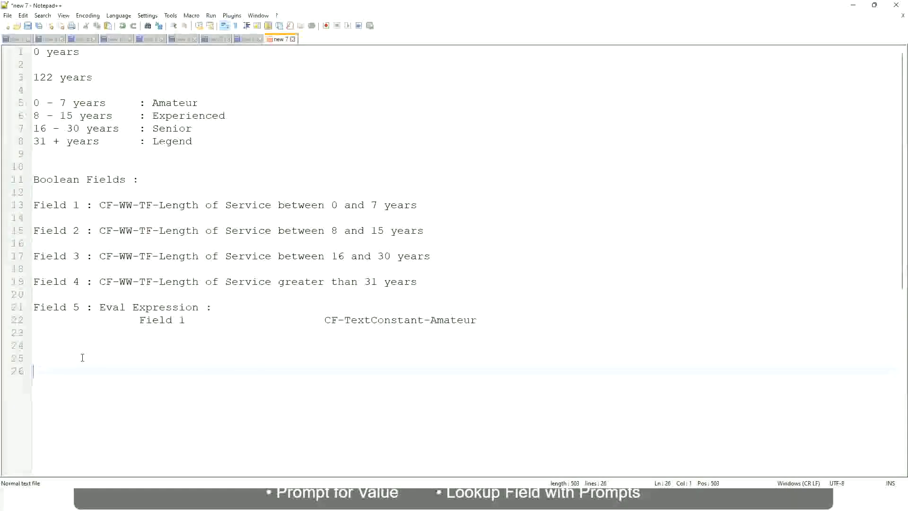
type("10,000 USD")
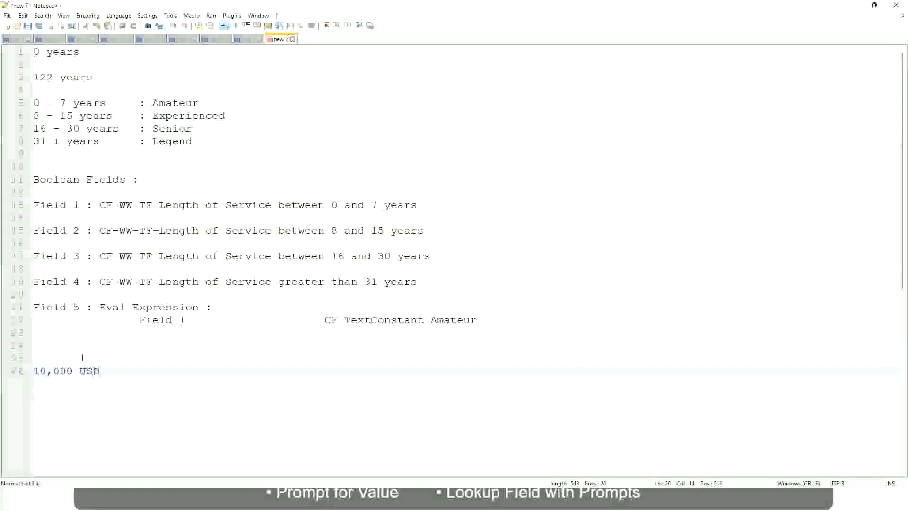
Add "1,000,000 USD" on line 26, spaced well apart from the "10,000 USD" entry
key("Tab")
key("Tab")
key("Tab")
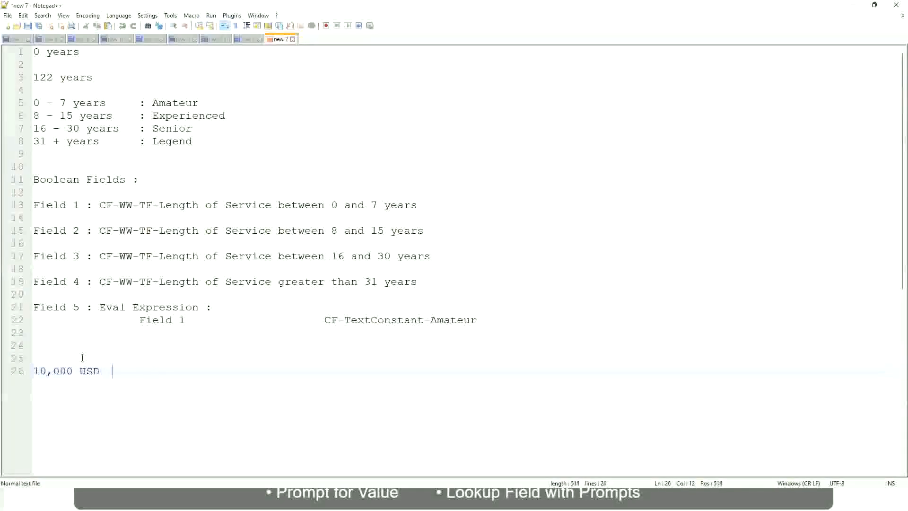
key("Tab")
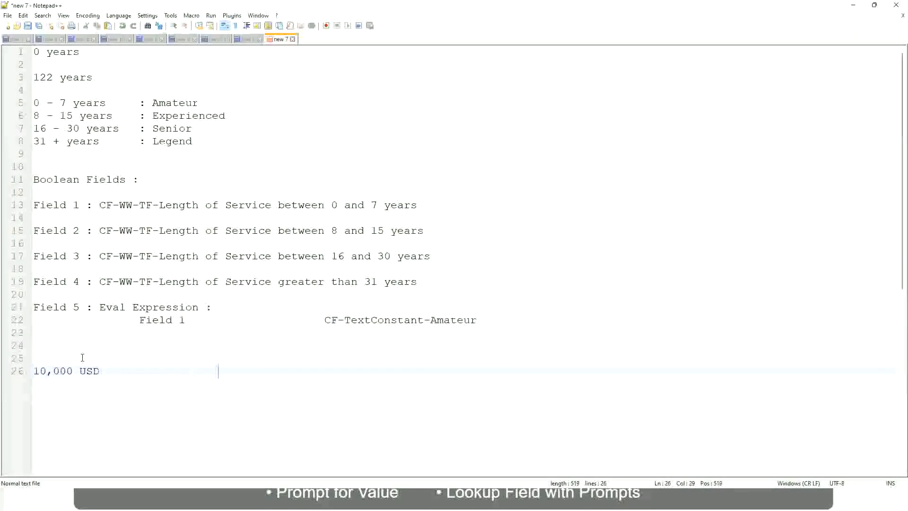
type("1,000,000,000")
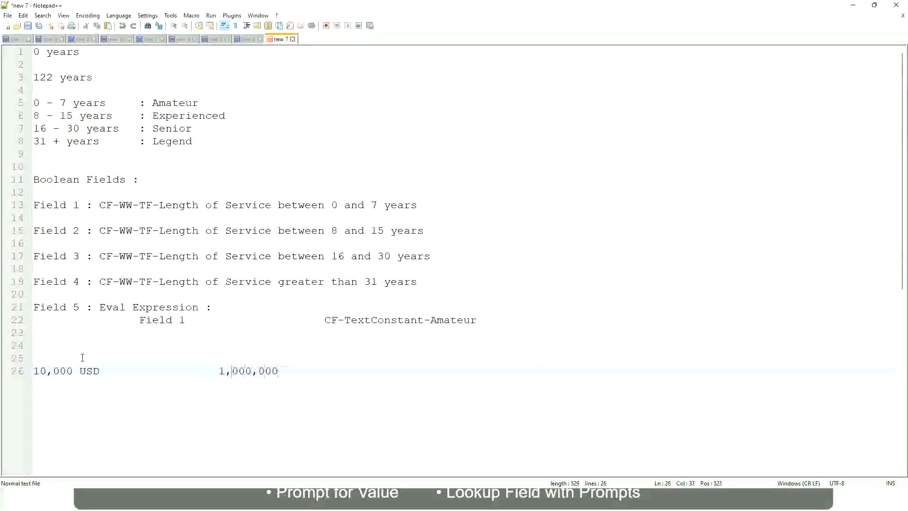
key("Left")
key("Left")
key("Left")
key("Left")
key("Left")
key("Right")
key("Right")
key("Right")
key("Right")
key("Right")
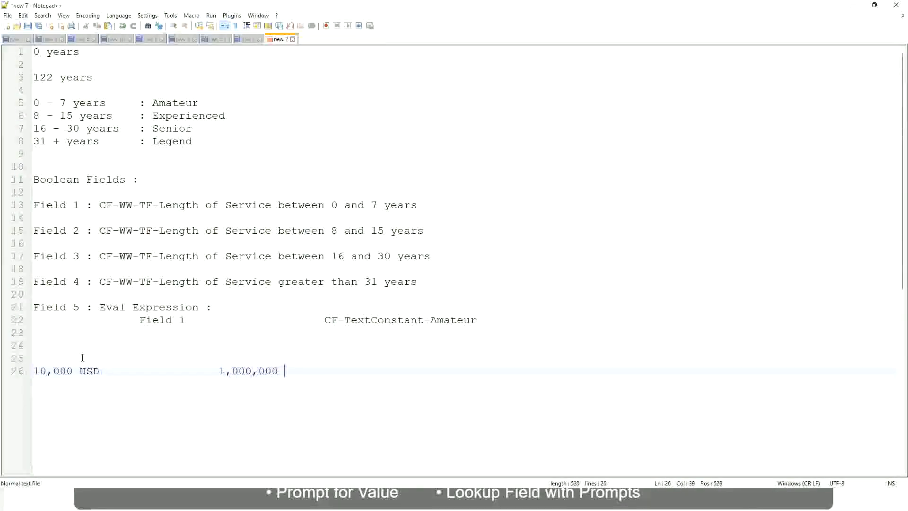
type("USD")
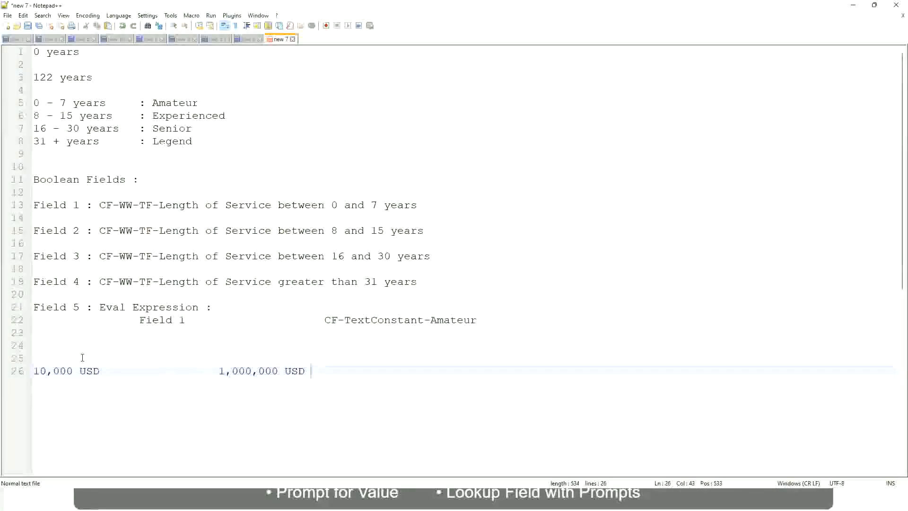
Leave one blank line below the USD amounts and write the range "10 - 50,000 : Low" on line 28
key("Return")
key("Return")
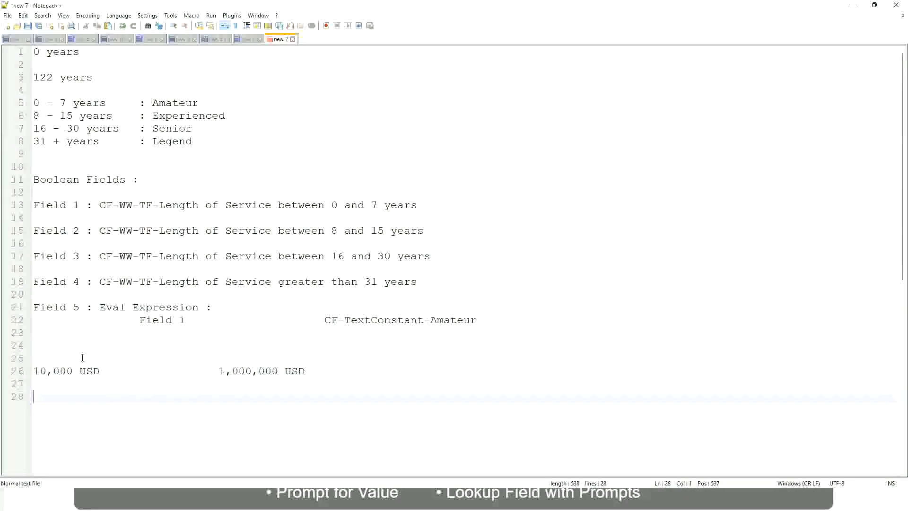
type("10 - 50,000")
key("Tab")
type(": Low")
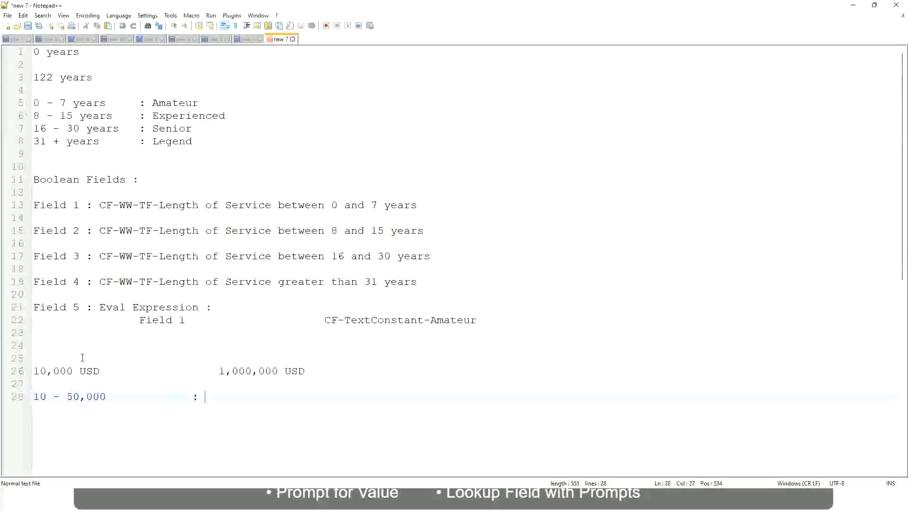
Write the second range "50,001 - 150,000 : Medium" directly below the Low range, with its label aligned
key("Return")
key("Return")
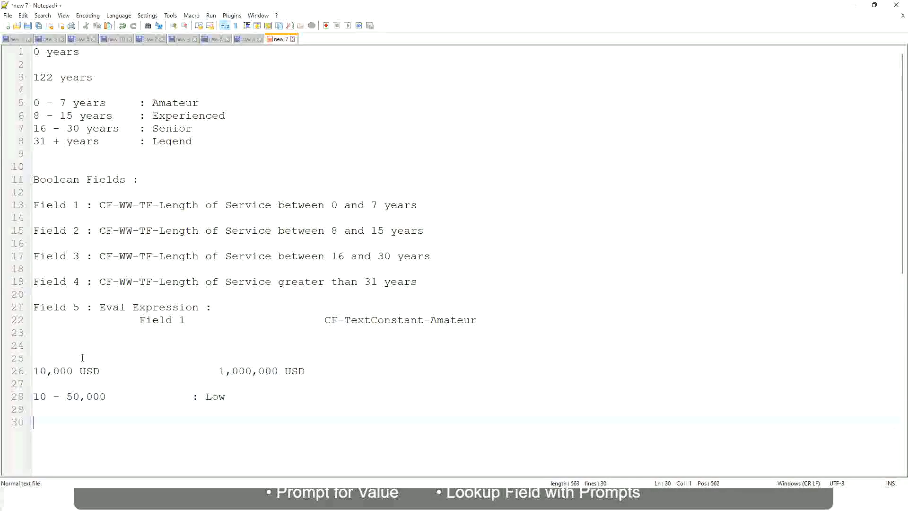
key("Up")
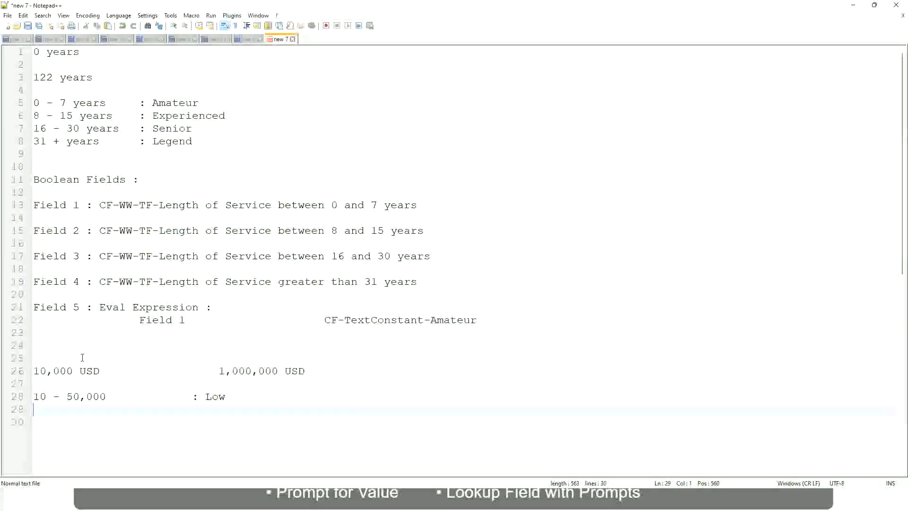
type("50,001 ")
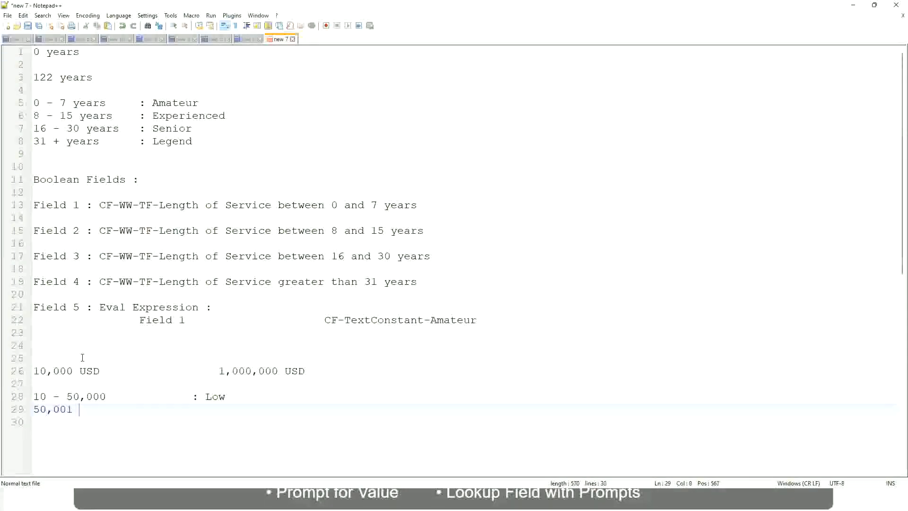
type("- 150,000")
key("Tab")
key("Tab")
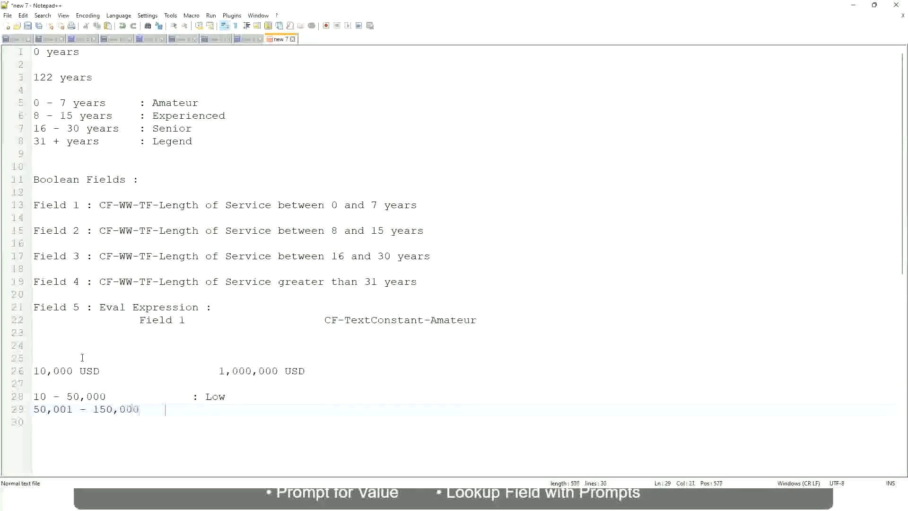
type(": Med")
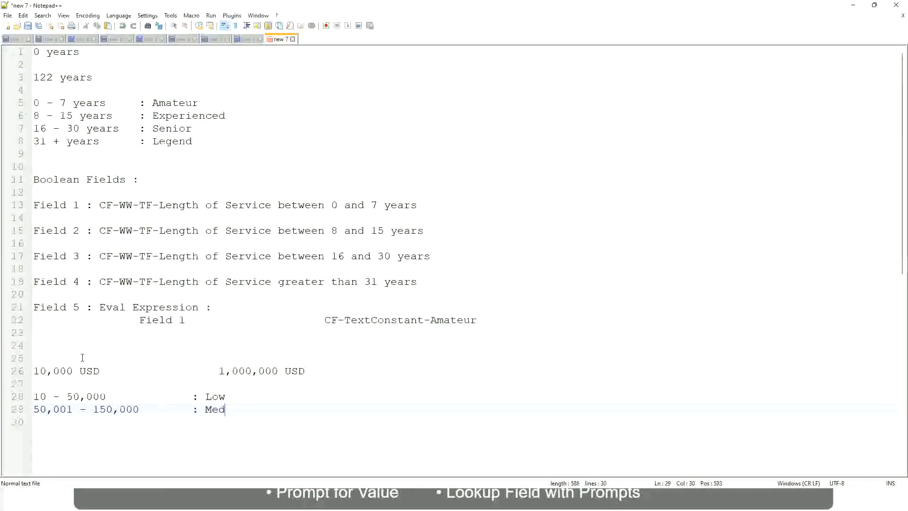
type("ium")
Add the third range "> 150,000 : High" below the Medium range, aligning its label with the others
key("Return")
type("> 1")
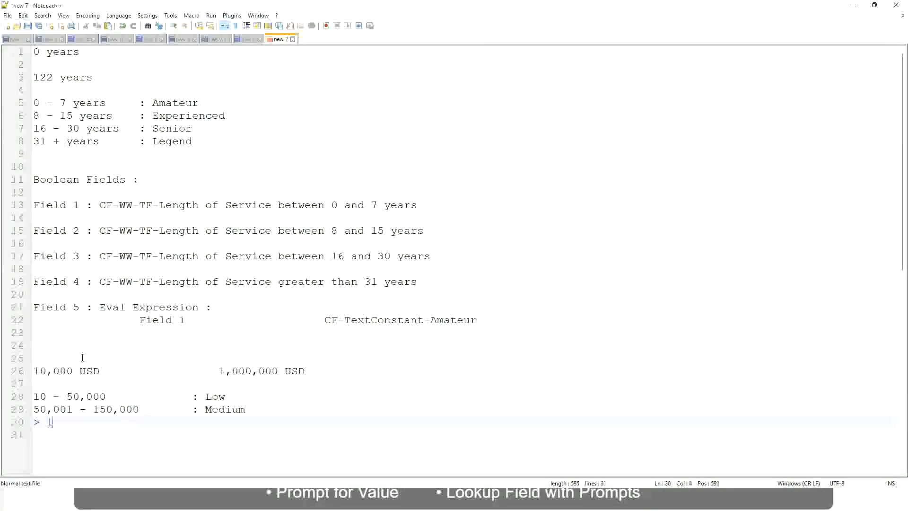
type("50,000")
key("Tab")
key("Tab")
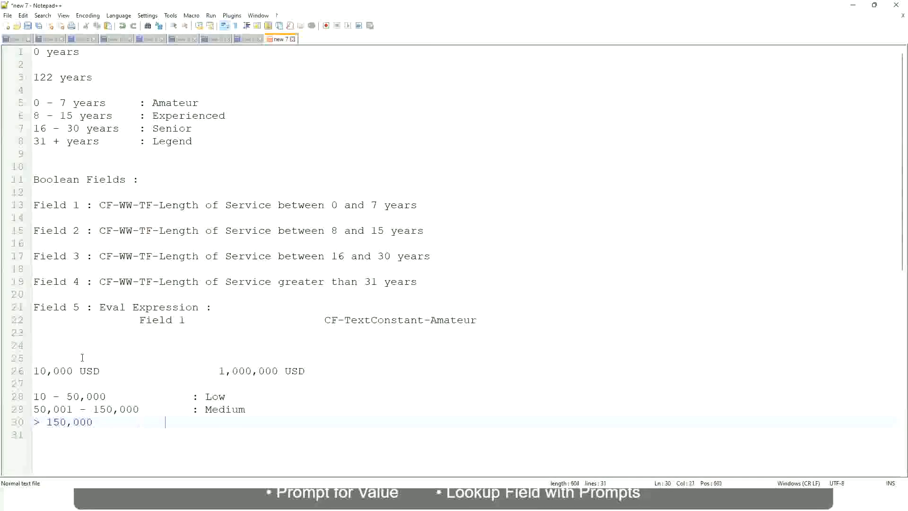
key("Tab")
type(": High")
Examine the USD lower and upper limits on line 26 against the Low, Medium and High ranges below
left_click(29, 371)
left_click(30, 371)
left_click(40, 371)
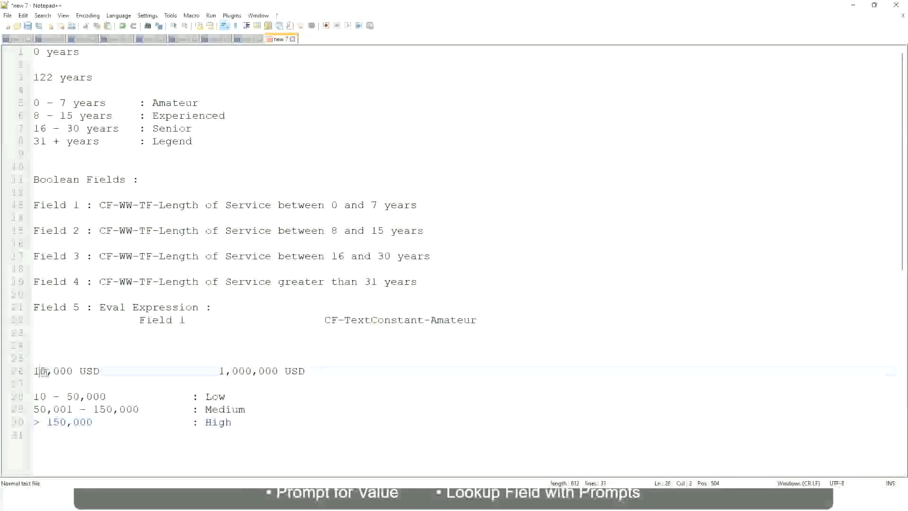
double_click(271, 371)
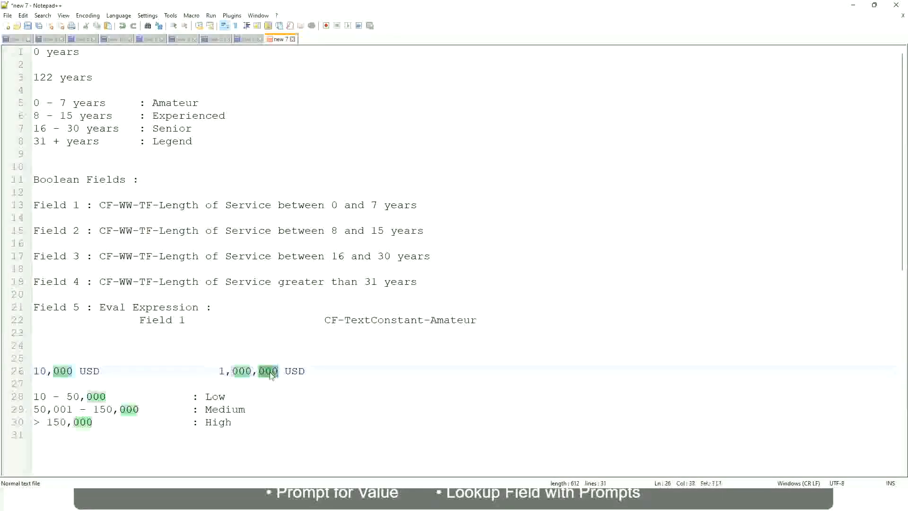
left_click(176, 410)
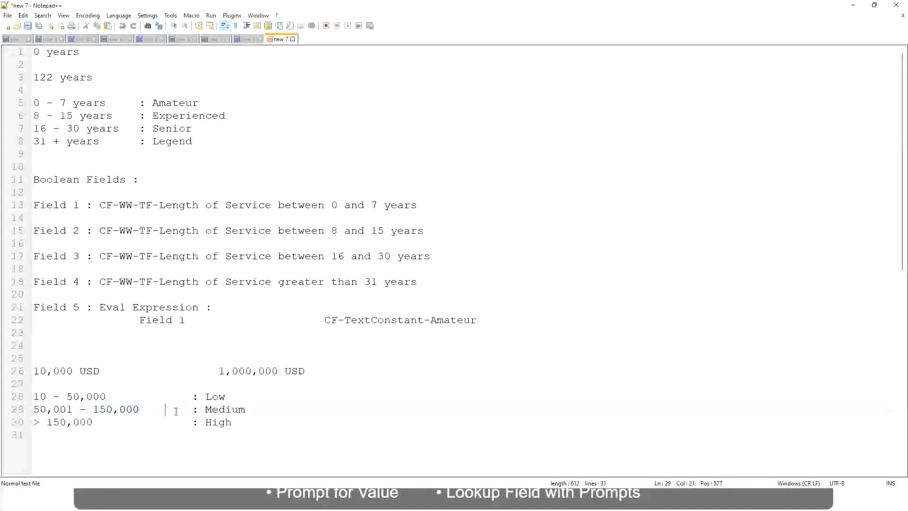
left_click(29, 371)
left_click(279, 372)
left_click(218, 396)
left_click(219, 423)
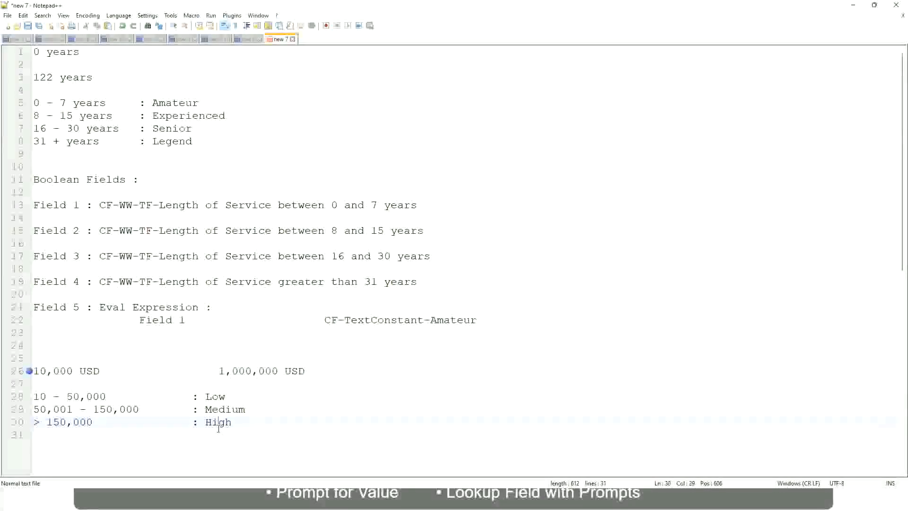
left_click(141, 385)
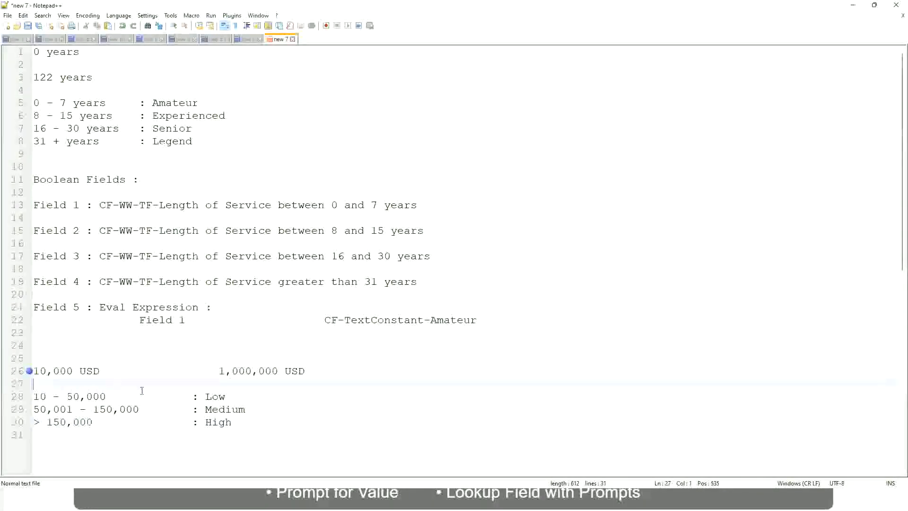
left_click(232, 421)
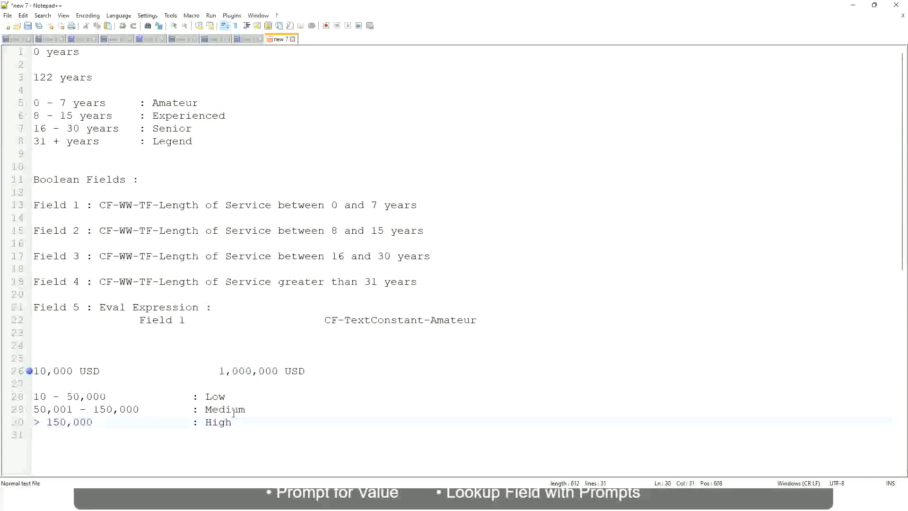